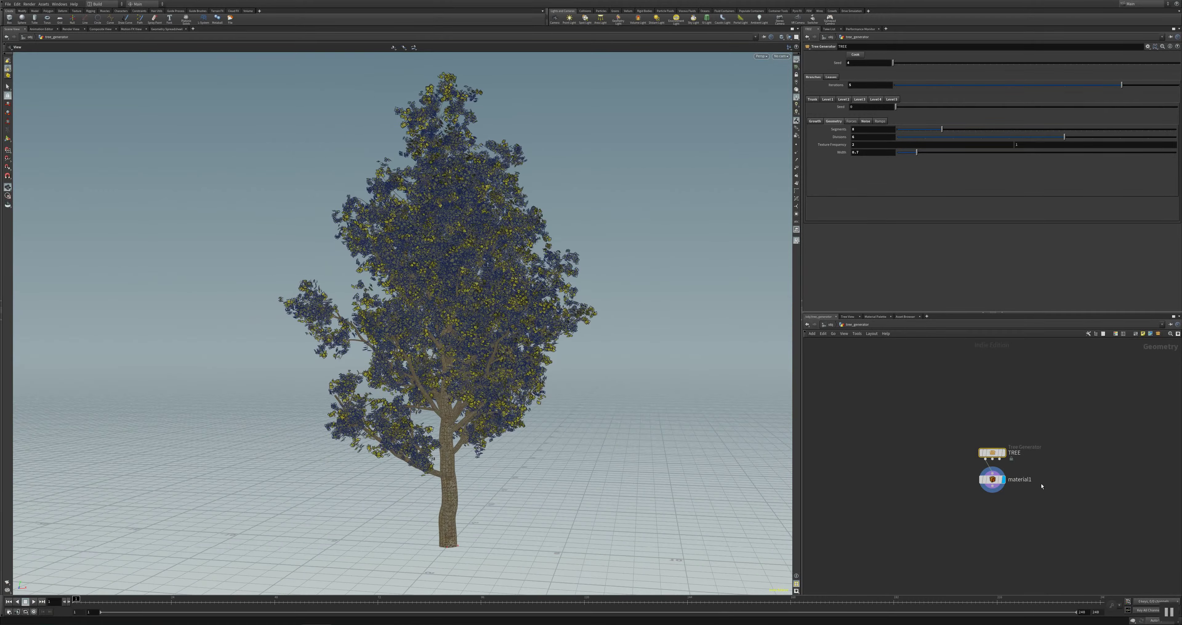
Step: Move the TREE node aside and change the trunk Geometry Seed from 12 to 120
{"action": "left_click_drag", "start_coordinate": [992, 453], "coordinate": [858, 458]}
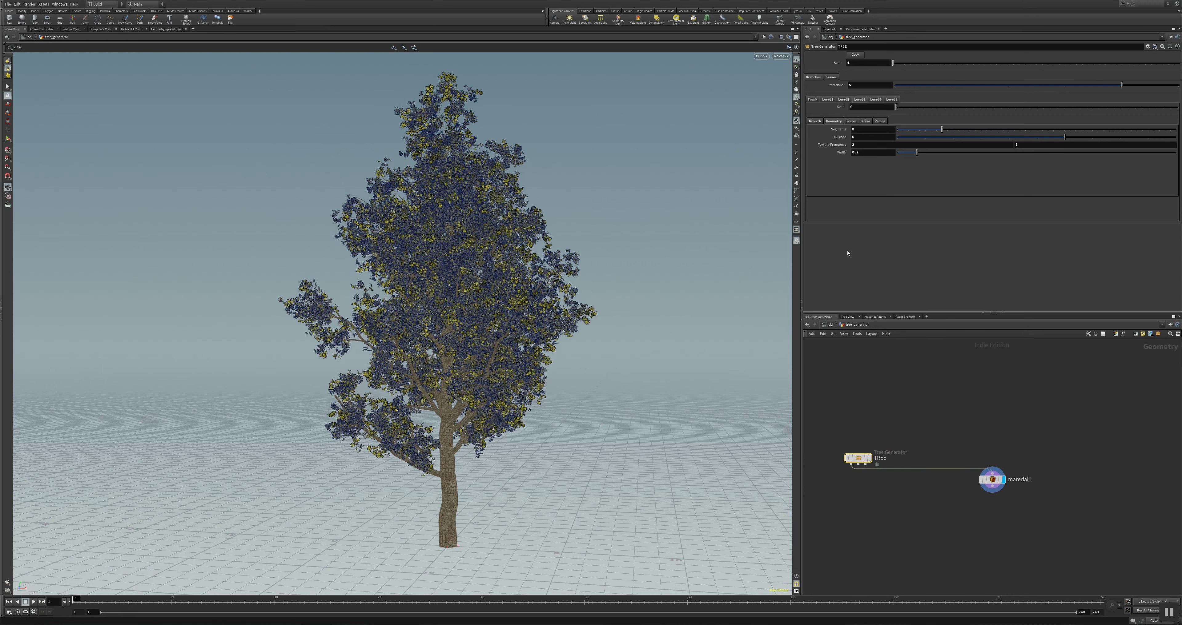
{"action": "left_click", "coordinate": [813, 100]}
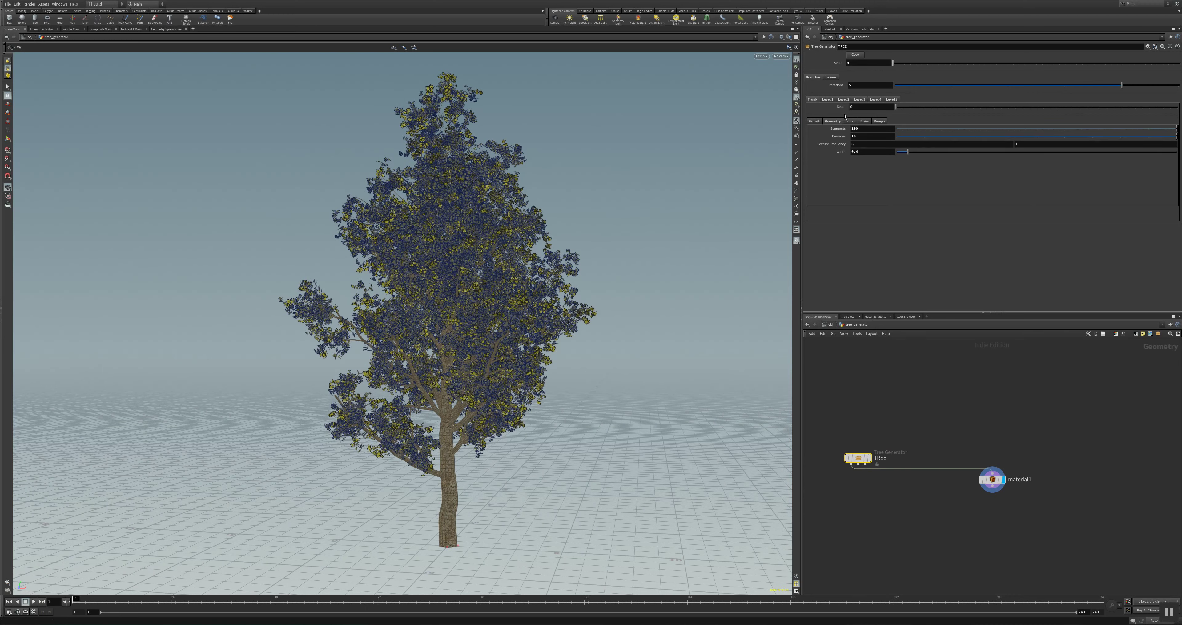
{"action": "left_click", "coordinate": [859, 108]}
{"action": "type", "text": "12"}
{"action": "key", "text": "Return"}
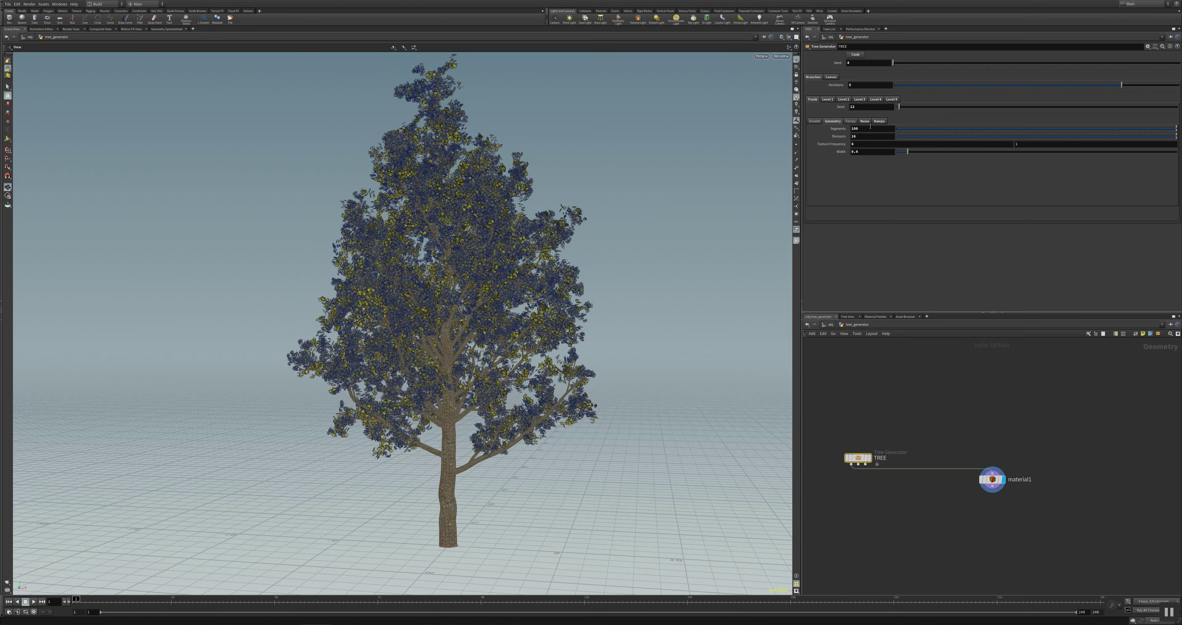
{"action": "key", "text": "Return"}
{"action": "type", "text": "0"}
{"action": "key", "text": "Return"}
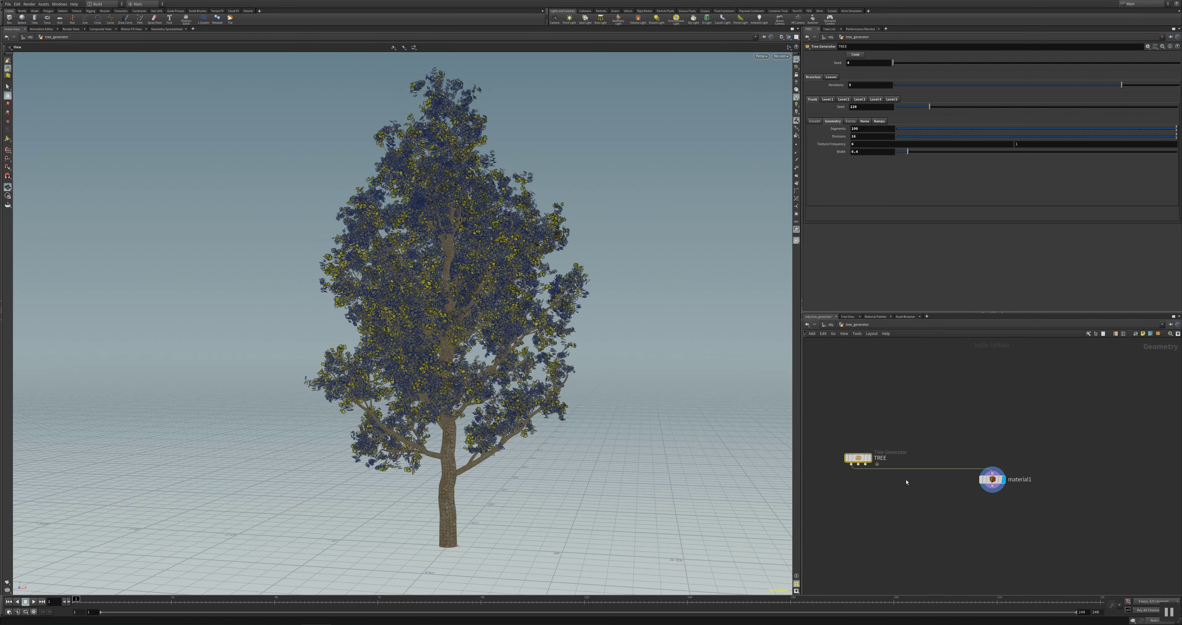
Step: Set the trunk Growth Length to 20 and orbit to inspect the taller tree
{"action": "left_click", "coordinate": [814, 121]}
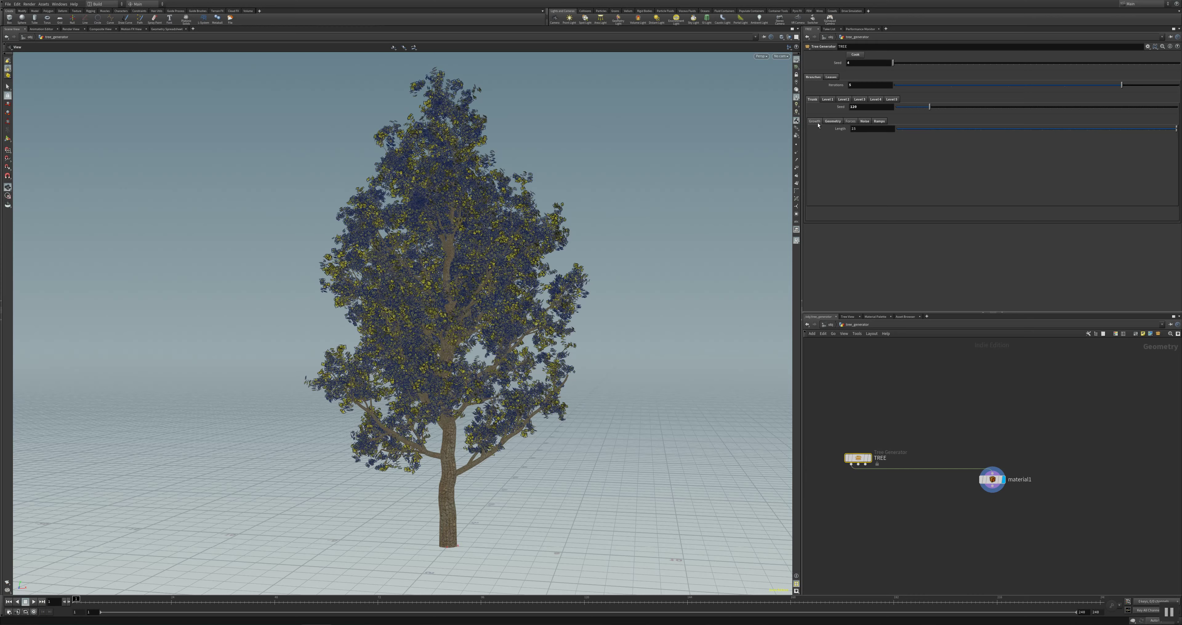
{"action": "left_click", "coordinate": [854, 128]}
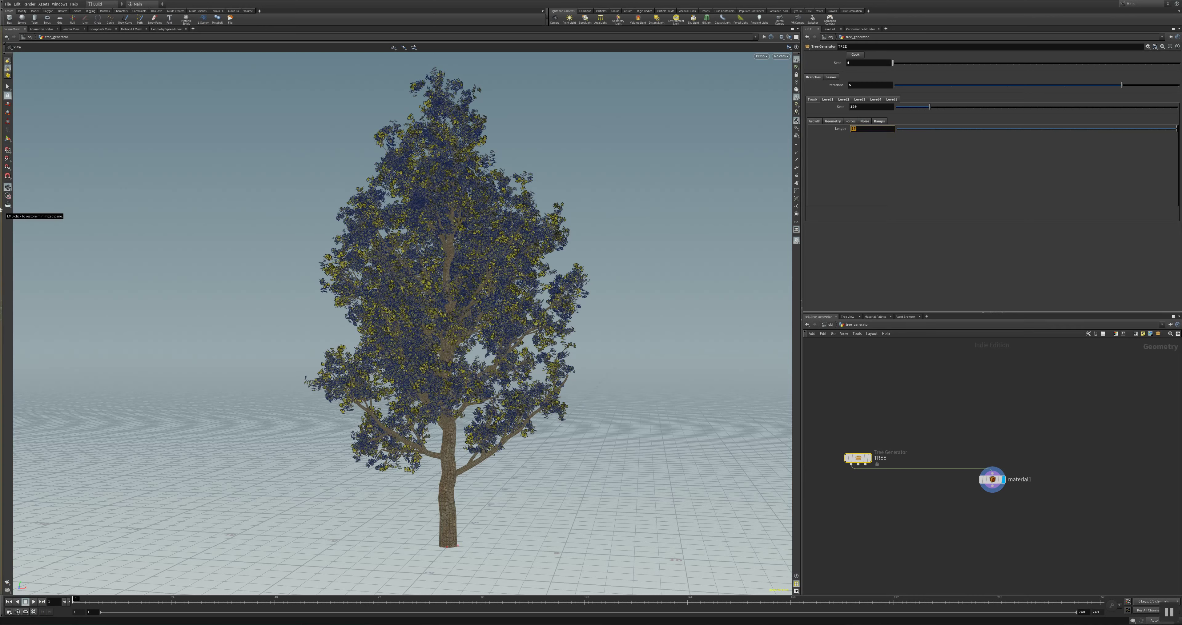
{"action": "type", "text": "0"}
{"action": "key", "text": "Return"}
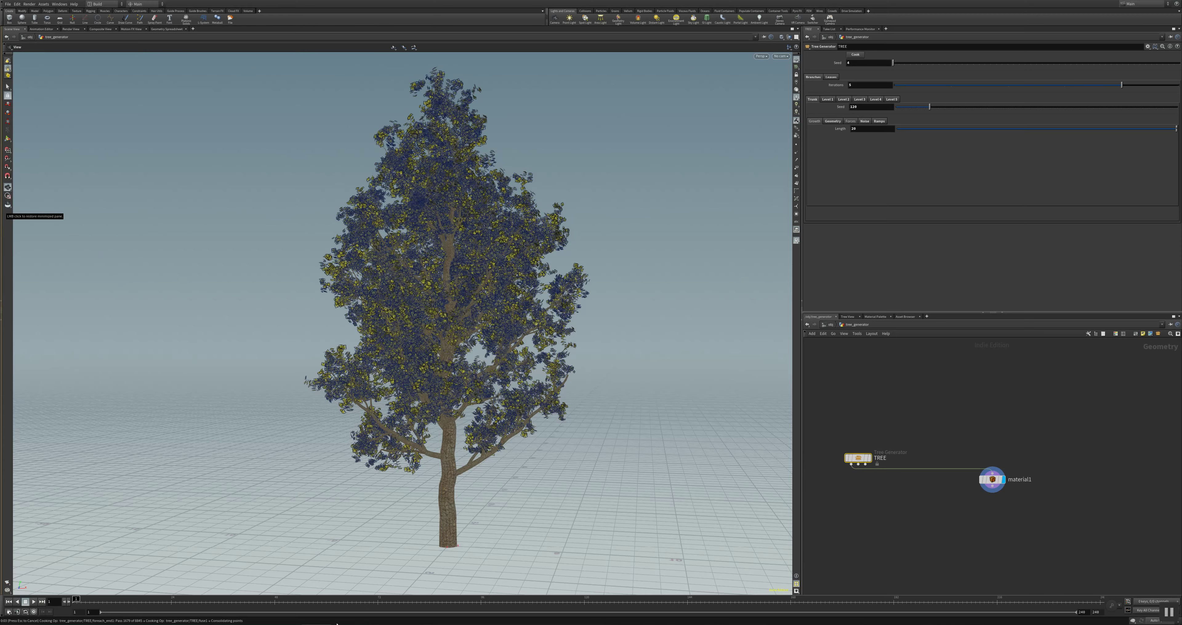
{"action": "mouse_move", "coordinate": [445, 331]}
{"action": "left_mouse_down"}
{"action": "mouse_move", "coordinate": [440, 345]}
{"action": "mouse_move", "coordinate": [562, 338]}
{"action": "left_mouse_up"}
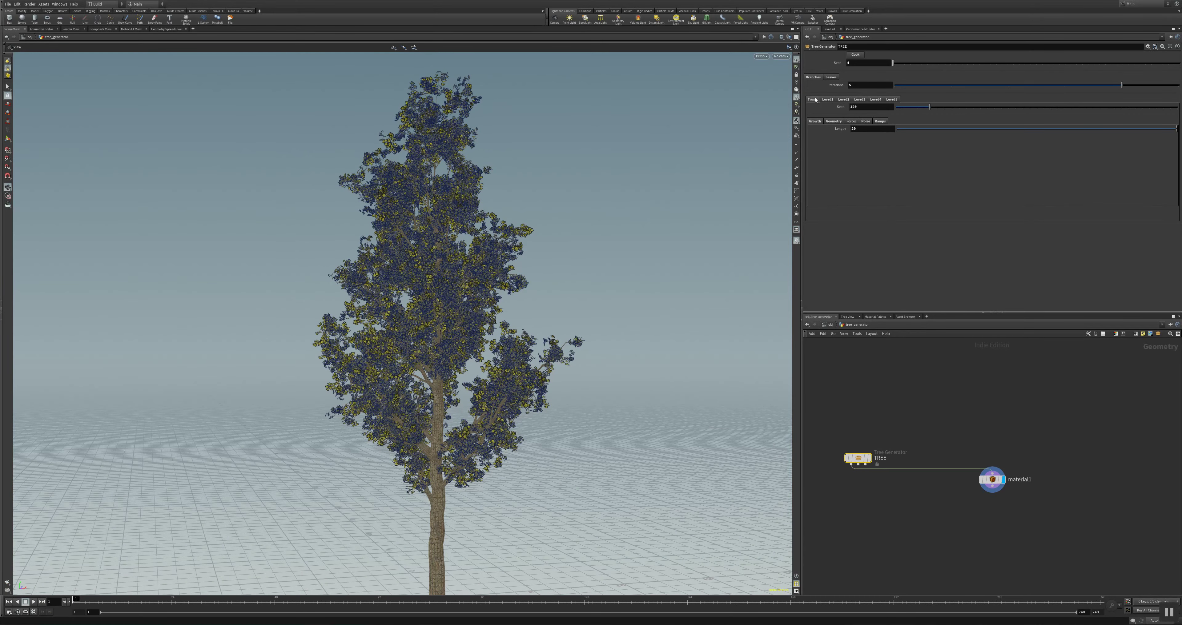
Step: Set the Level 1 Growth Length to 22
{"action": "left_click", "coordinate": [828, 99]}
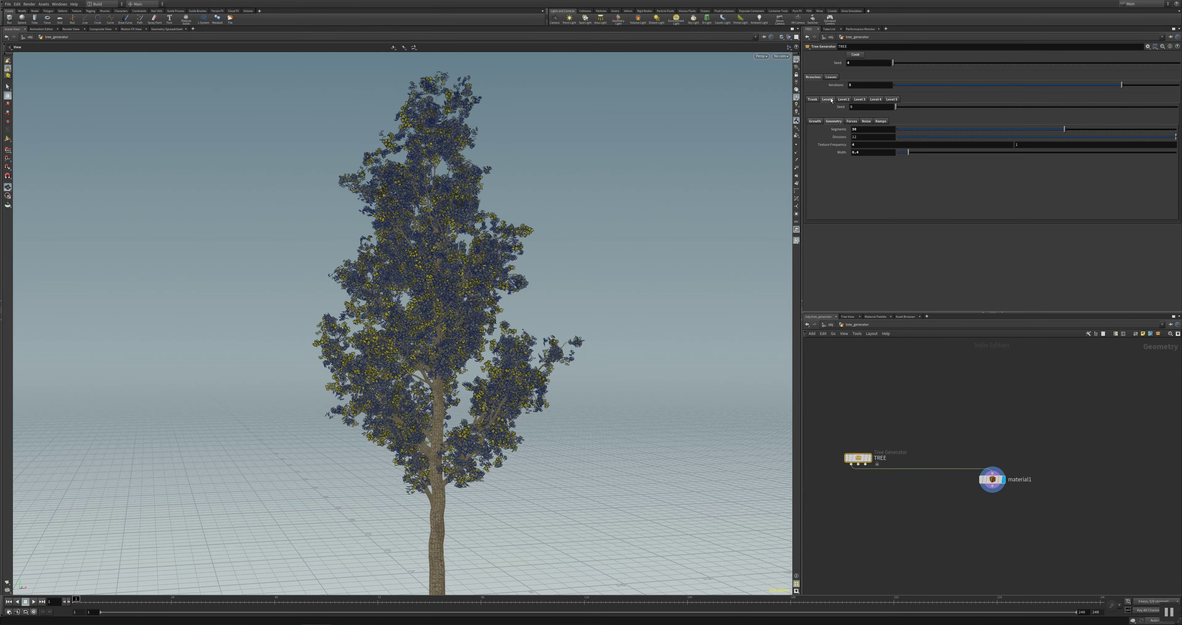
{"action": "left_click", "coordinate": [815, 122]}
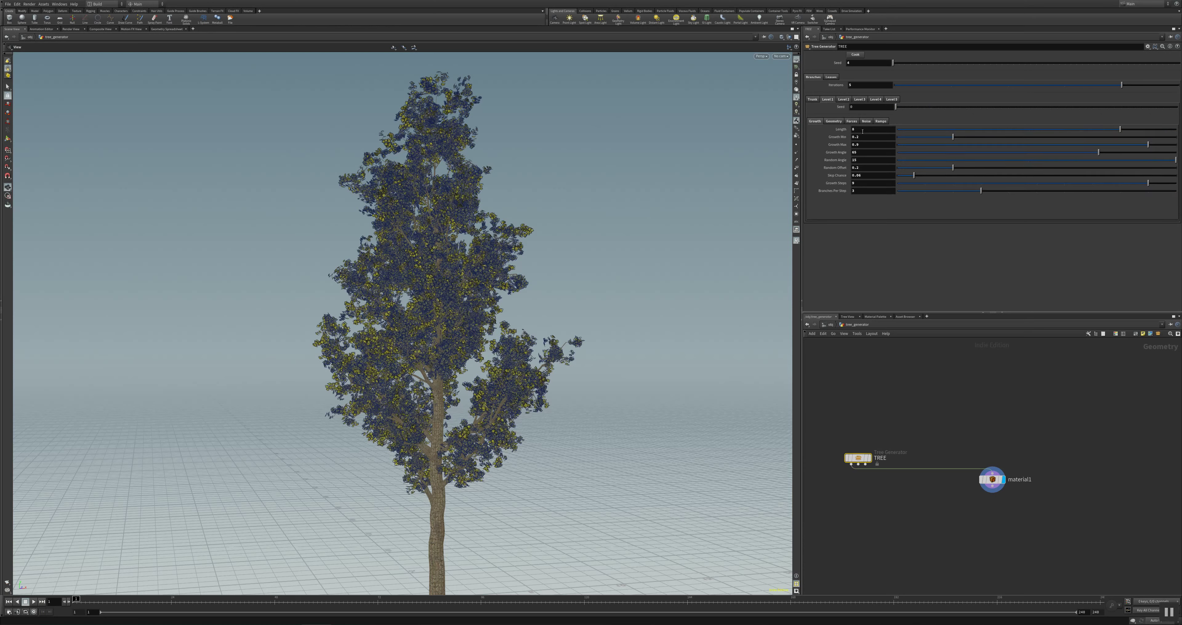
{"action": "left_click", "coordinate": [866, 129]}
{"action": "key", "text": "Tab"}
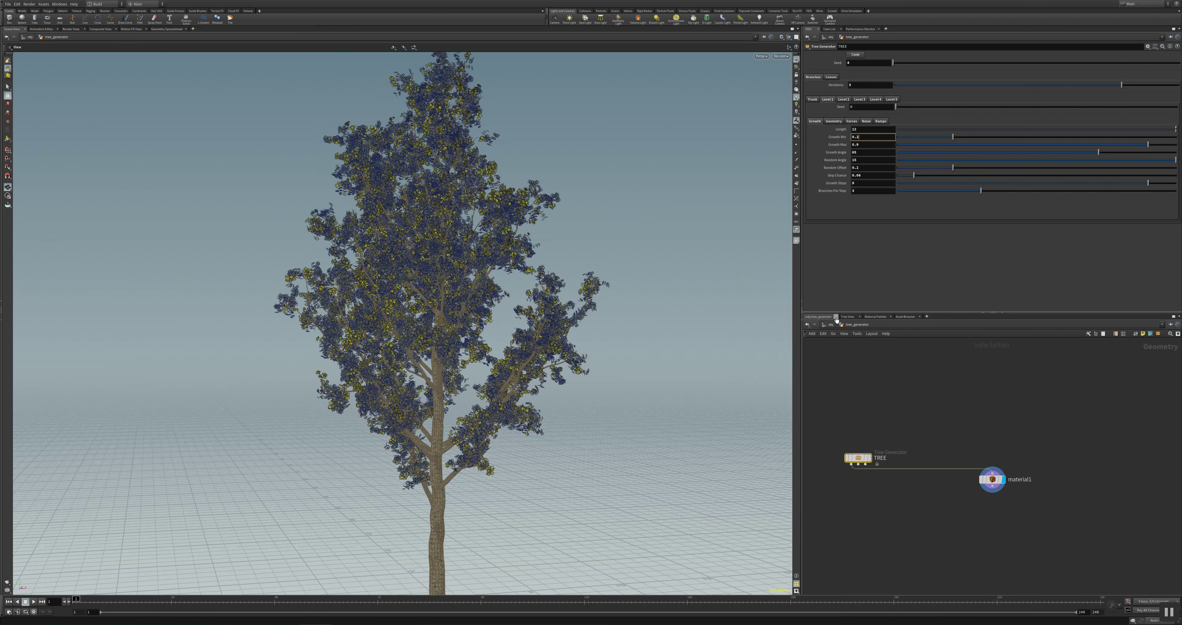
{"action": "double_click", "coordinate": [871, 130]}
{"action": "type", "text": "22"}
{"action": "key", "text": "Return"}
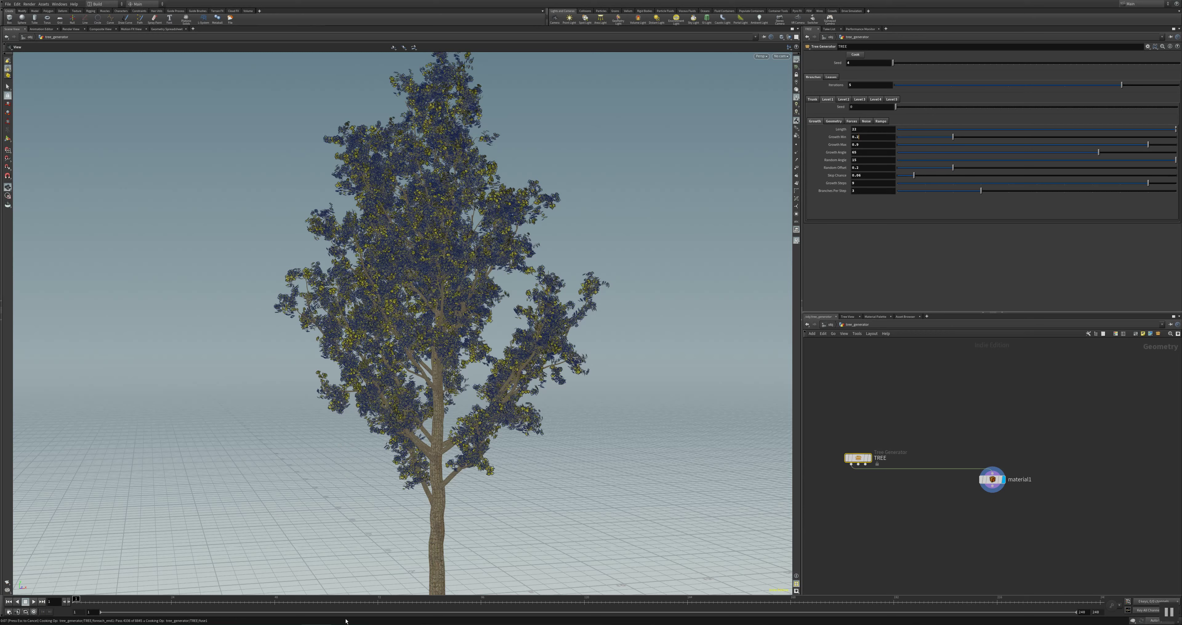
Step: Give Level 1 12 Growth Steps and 5 Branches Per Step, orbiting to check density
{"action": "scroll", "coordinate": [461, 429], "scroll_direction": "down", "scroll_amount": 3}
{"action": "scroll", "coordinate": [477, 398], "scroll_direction": "down", "scroll_amount": 3}
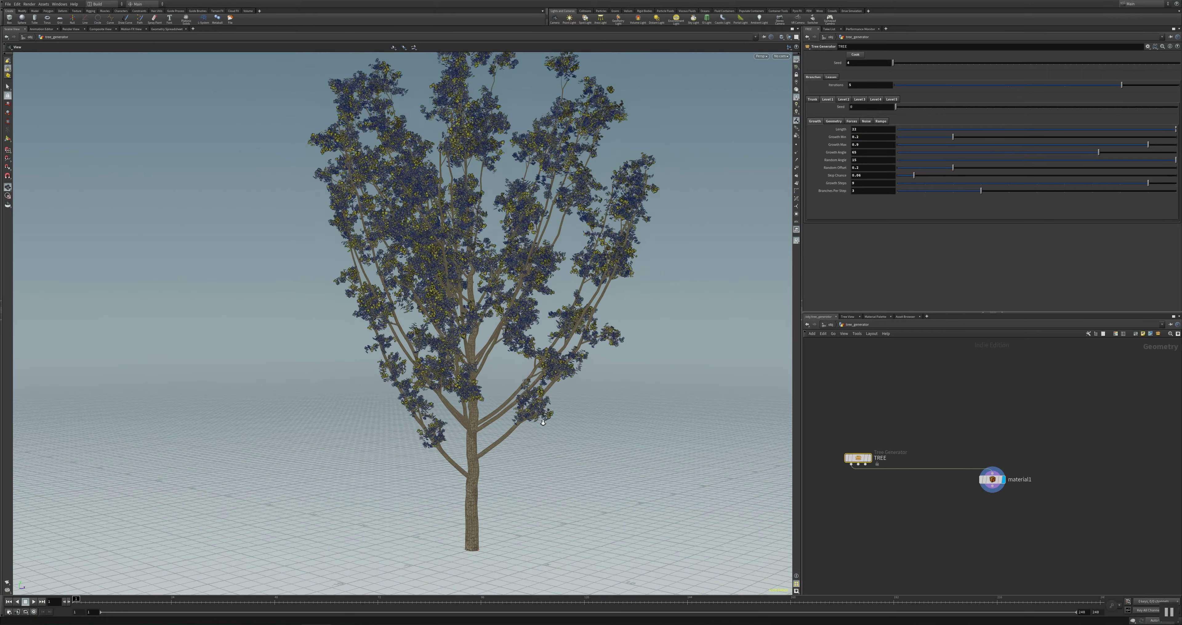
{"action": "scroll", "coordinate": [496, 358], "scroll_direction": "down", "scroll_amount": 2}
{"action": "scroll", "coordinate": [517, 314], "scroll_direction": "down", "scroll_amount": 2}
{"action": "mouse_move", "coordinate": [517, 314]}
{"action": "left_mouse_down"}
{"action": "mouse_move", "coordinate": [425, 327]}
{"action": "mouse_move", "coordinate": [646, 301]}
{"action": "left_mouse_up"}
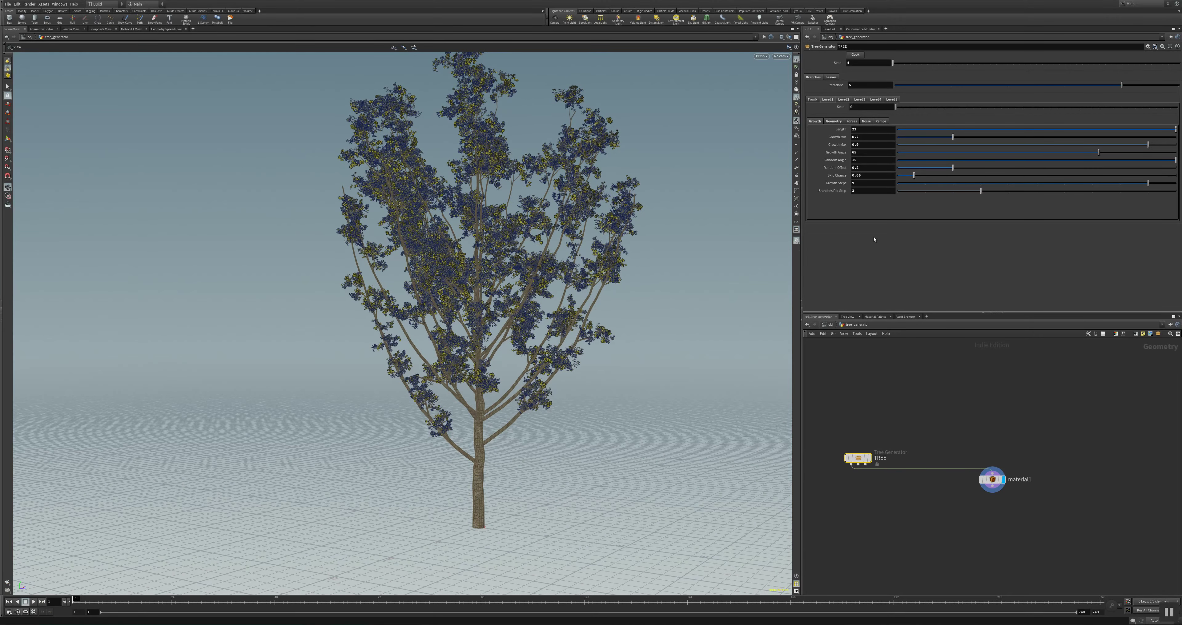
{"action": "type", "text": "12"}
{"action": "key", "text": "Tab"}
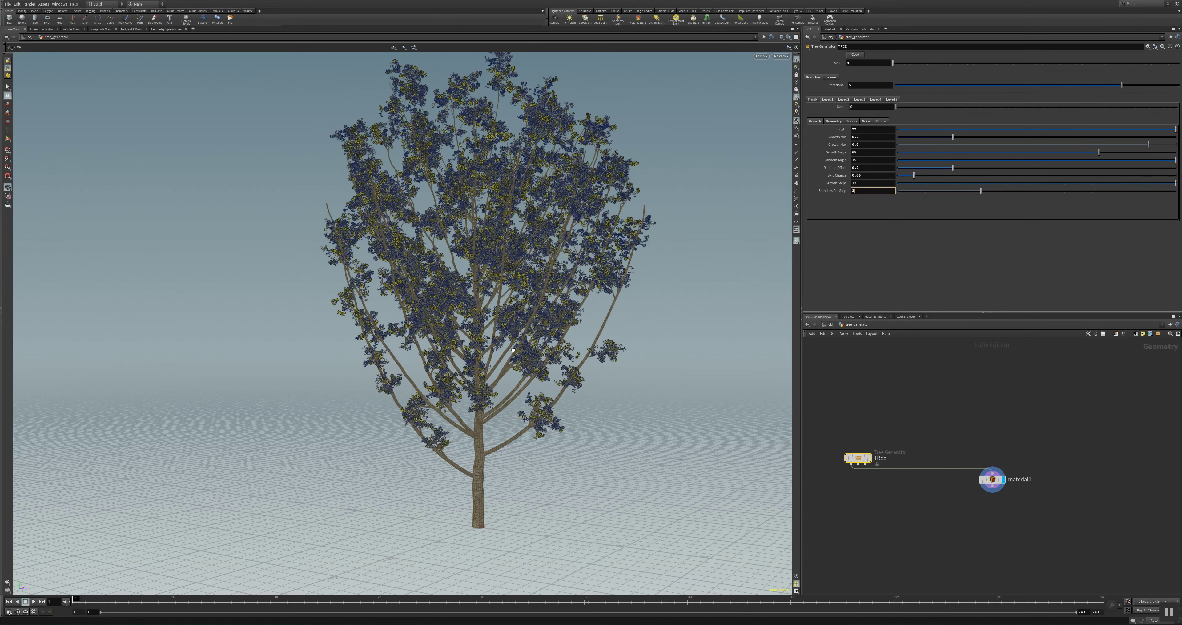
{"action": "left_click", "coordinate": [877, 184]}
{"action": "mouse_move", "coordinate": [619, 362]}
{"action": "left_mouse_down"}
{"action": "mouse_move", "coordinate": [533, 361]}
{"action": "mouse_move", "coordinate": [619, 349]}
{"action": "left_mouse_up"}
{"action": "double_click", "coordinate": [877, 192]}
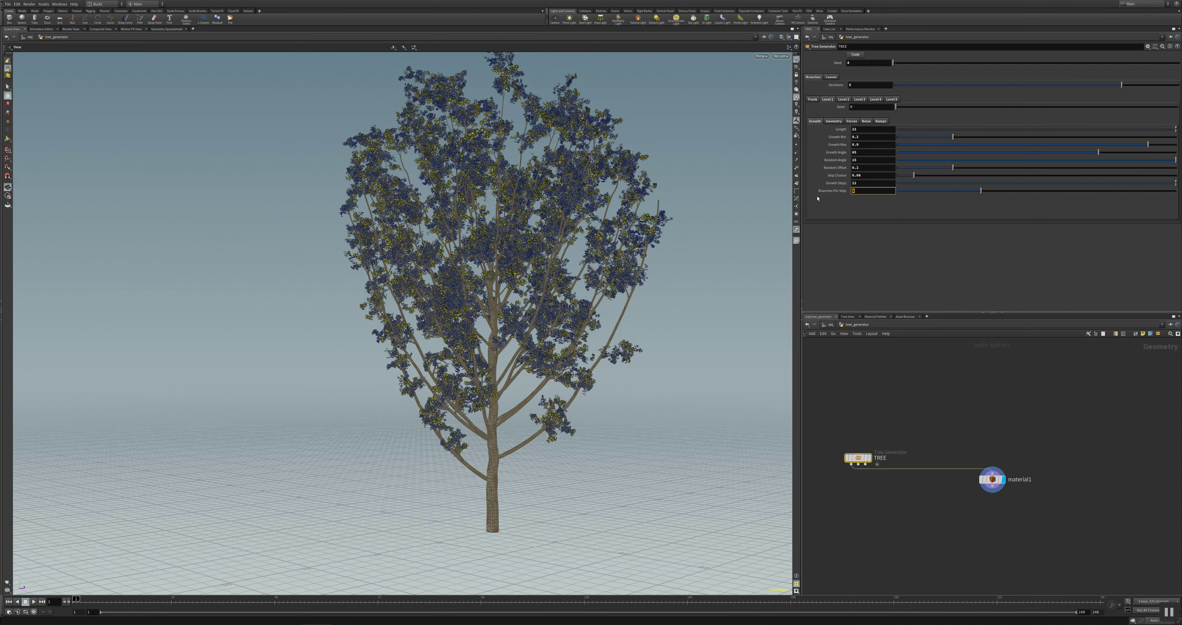
{"action": "key", "text": "Return"}
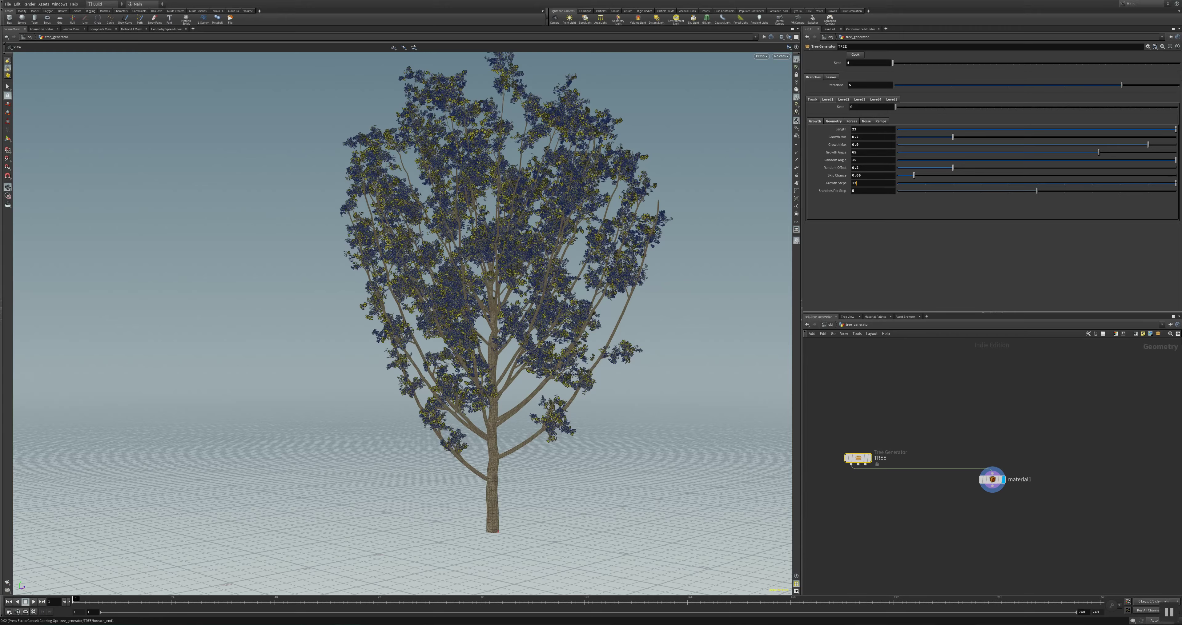
{"action": "mouse_move", "coordinate": [548, 353]}
{"action": "left_mouse_down"}
{"action": "mouse_move", "coordinate": [501, 286]}
{"action": "mouse_move", "coordinate": [679, 321]}
{"action": "left_mouse_up"}
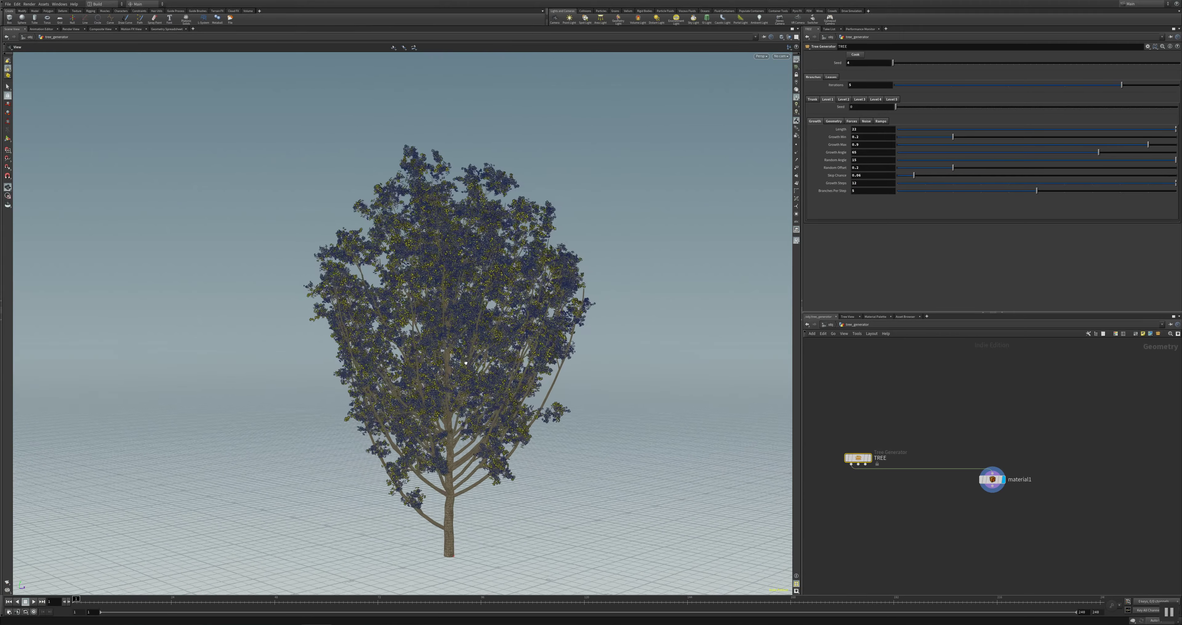
Step: Set Level 1 Forces Gravity Direction Y to -9.81 and orbit to view the bending branches
{"action": "left_click", "coordinate": [851, 121]}
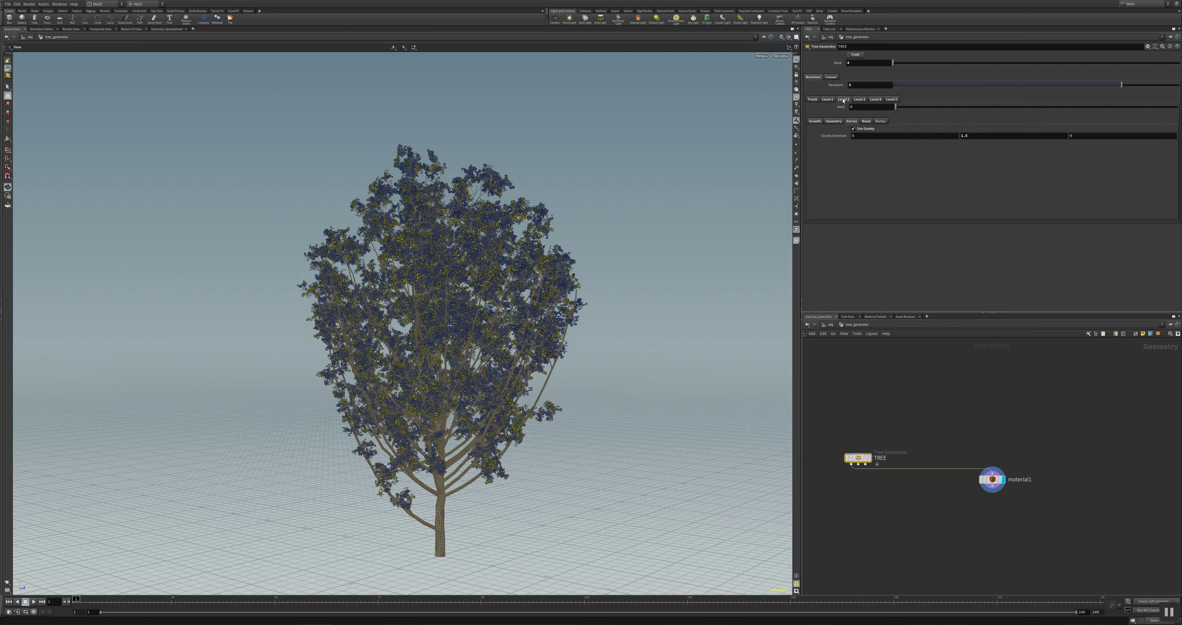
{"action": "left_click", "coordinate": [815, 121]}
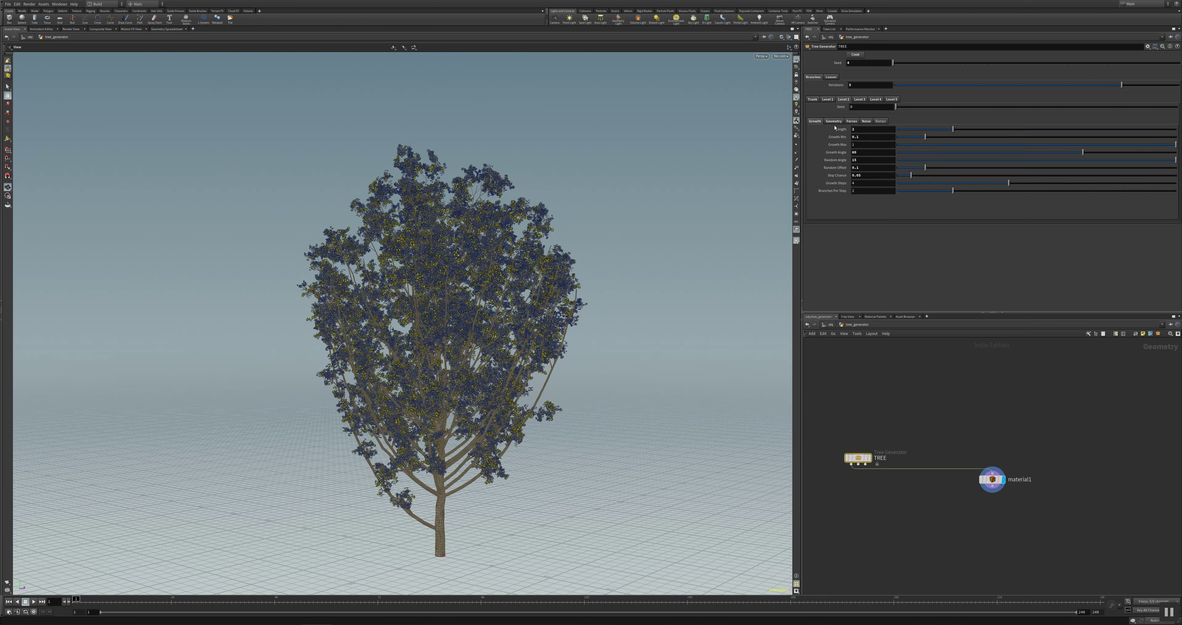
{"action": "left_click", "coordinate": [864, 130]}
{"action": "left_click", "coordinate": [852, 122]}
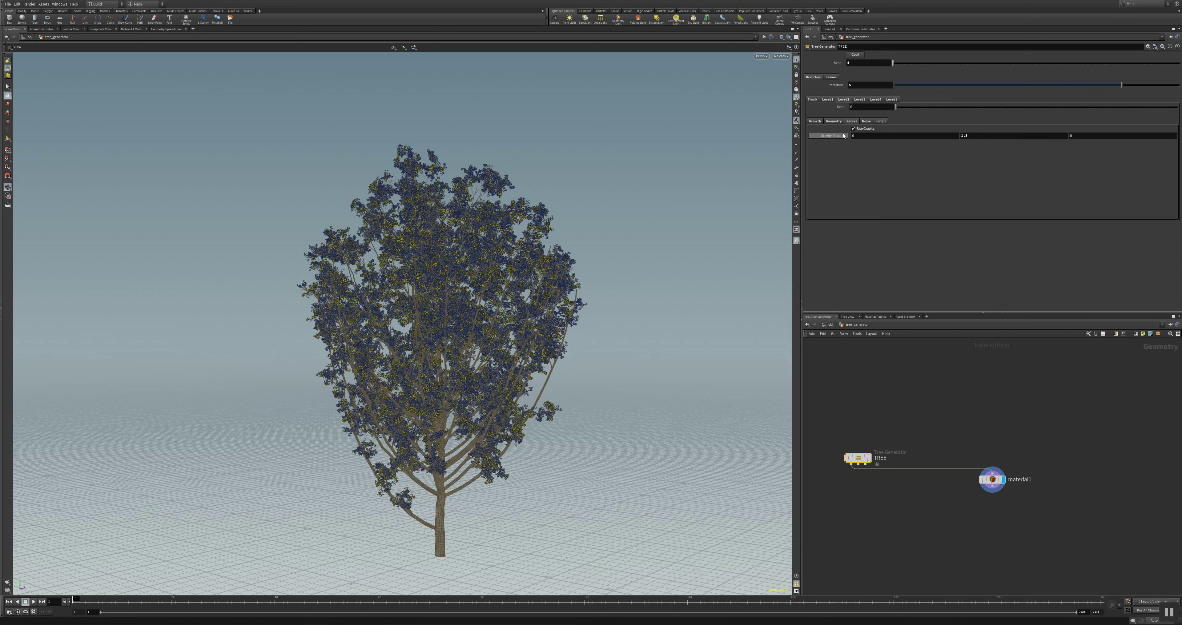
{"action": "left_click", "coordinate": [991, 136]}
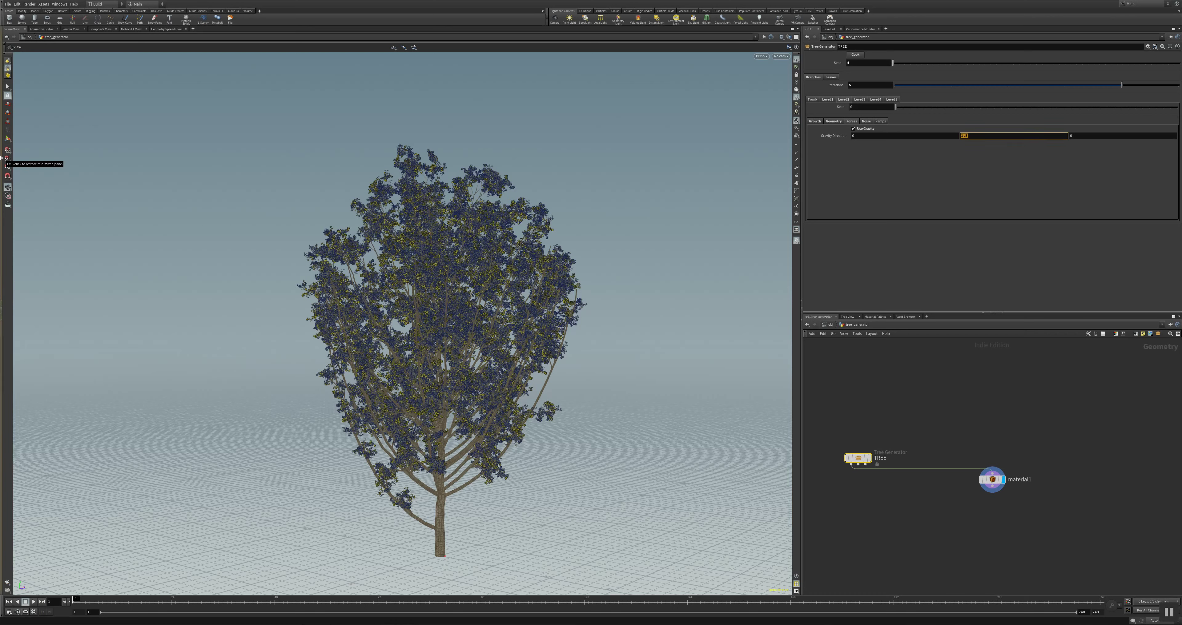
{"action": "type", "text": "-9.81"}
{"action": "key", "text": "Return"}
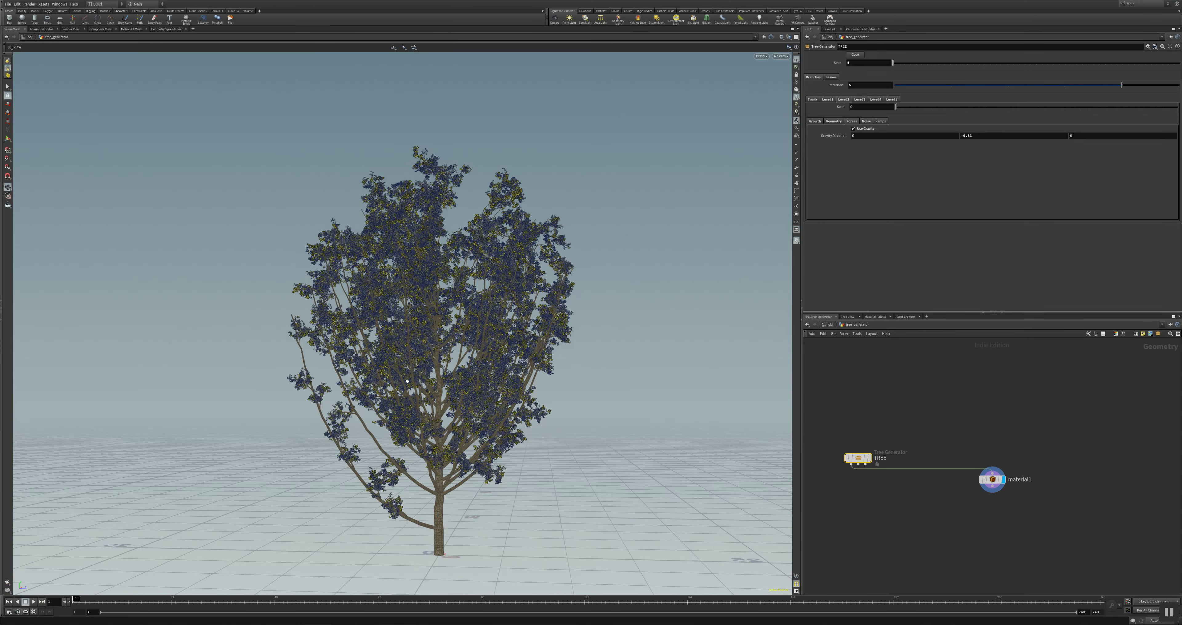
{"action": "left_click_drag", "start_coordinate": [407, 382], "coordinate": [767, 260]}
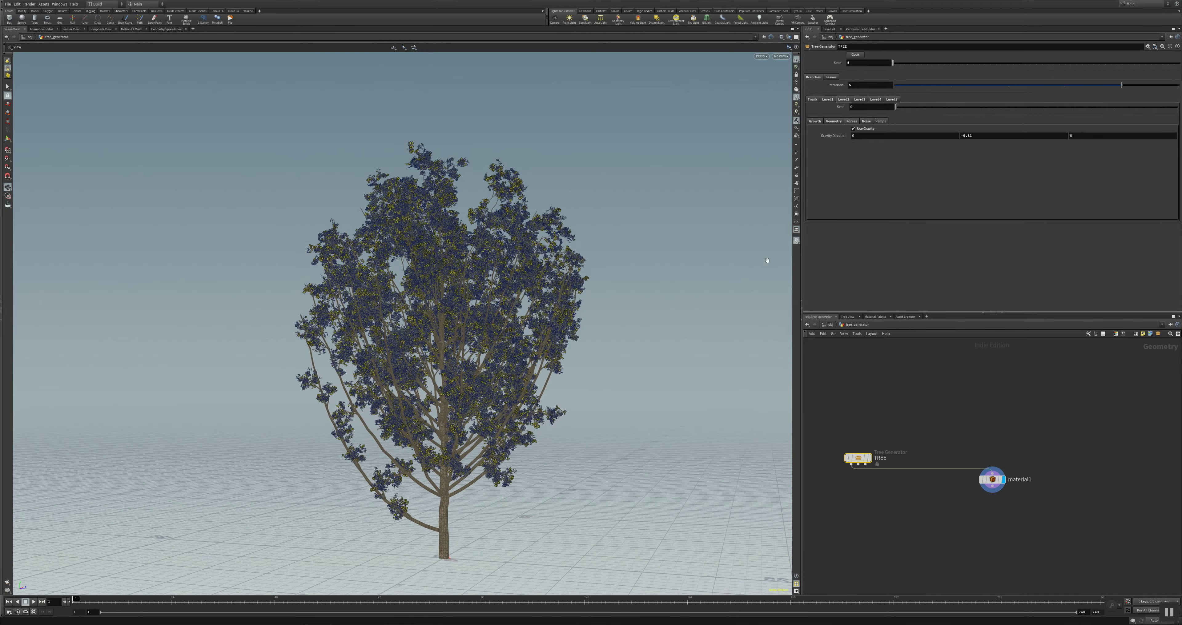
Step: Reduce the trunk Geometry Width to 1.4, passing through 3 first
{"action": "left_click", "coordinate": [812, 100]}
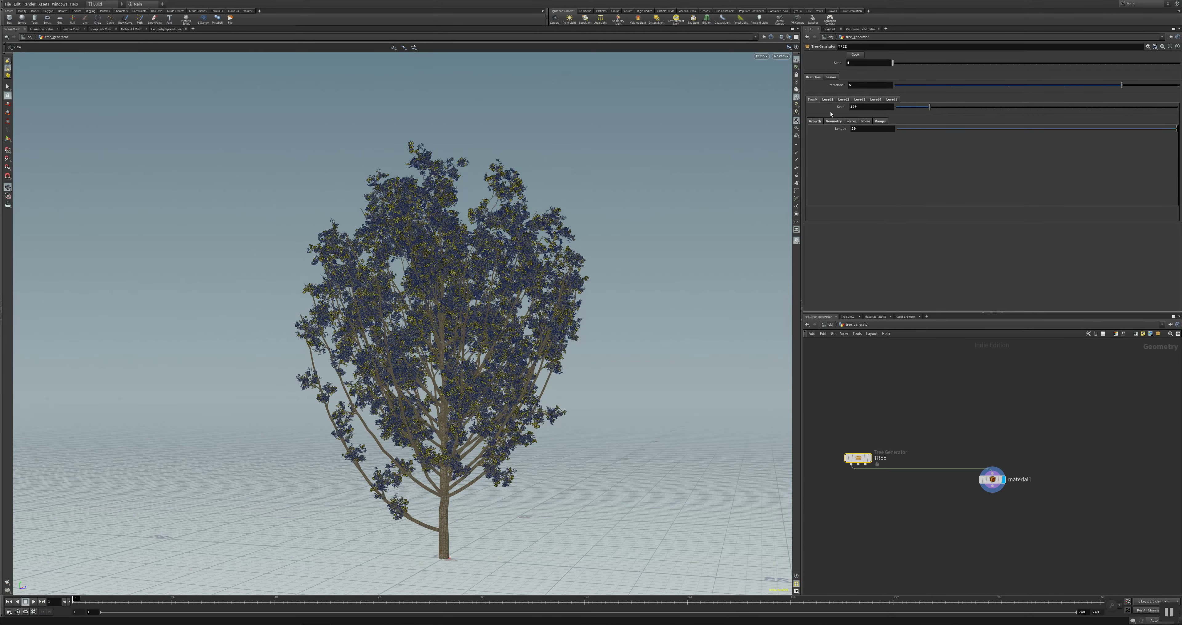
{"action": "left_click", "coordinate": [832, 121]}
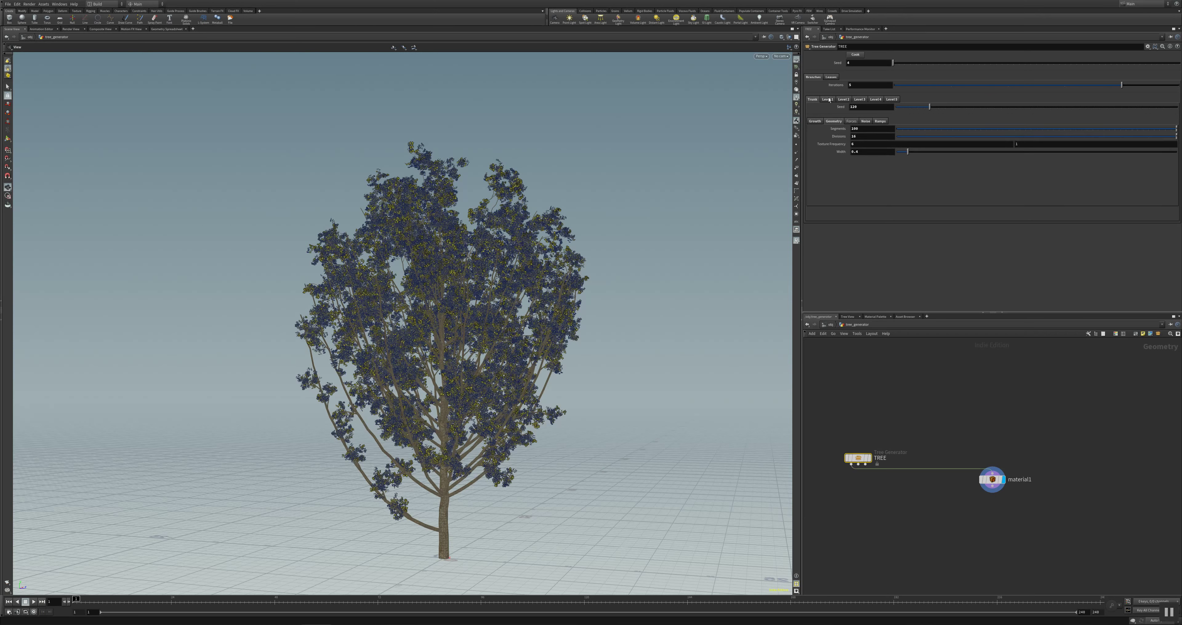
{"action": "left_click", "coordinate": [827, 99]}
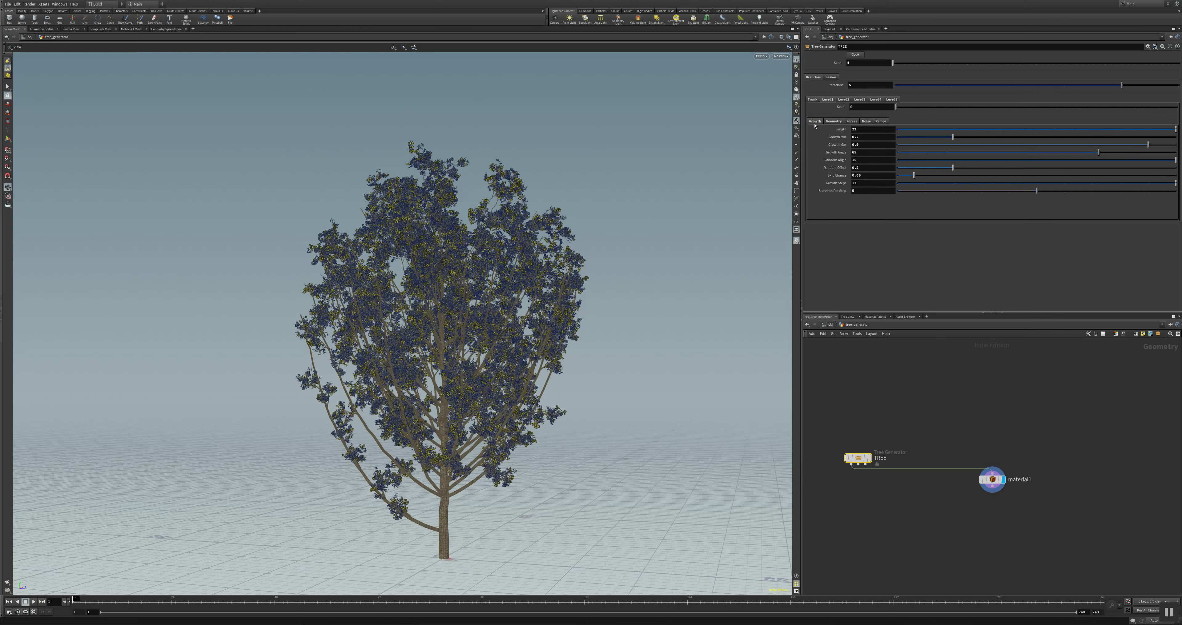
{"action": "left_click", "coordinate": [811, 100]}
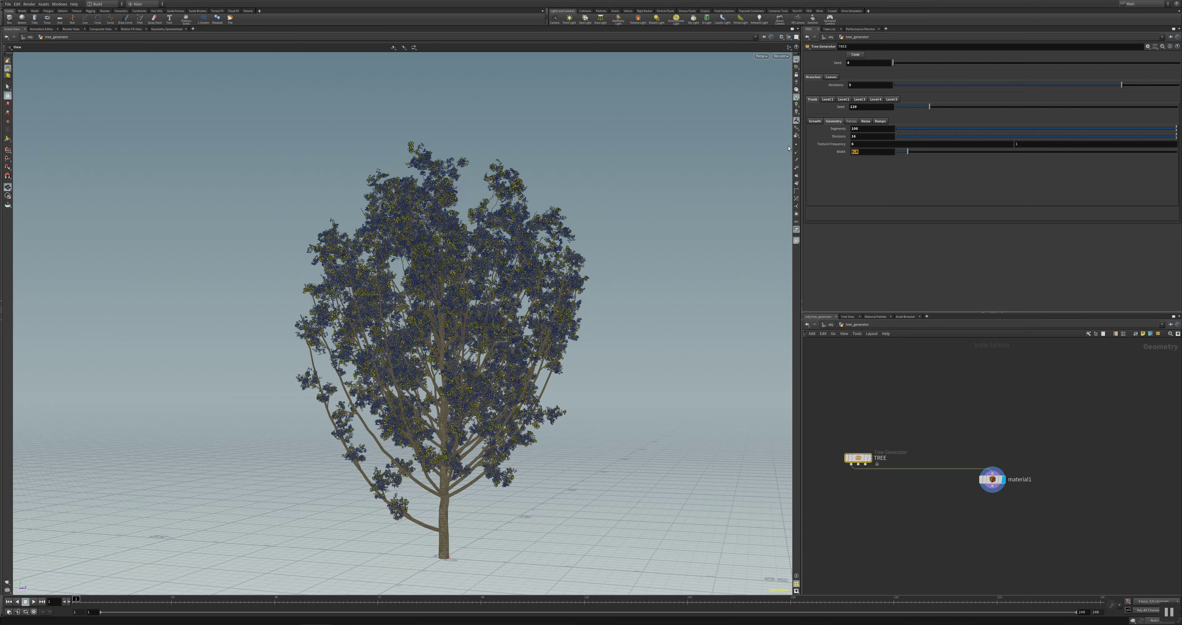
{"action": "type", "text": "3"}
{"action": "left_click", "coordinate": [863, 144]}
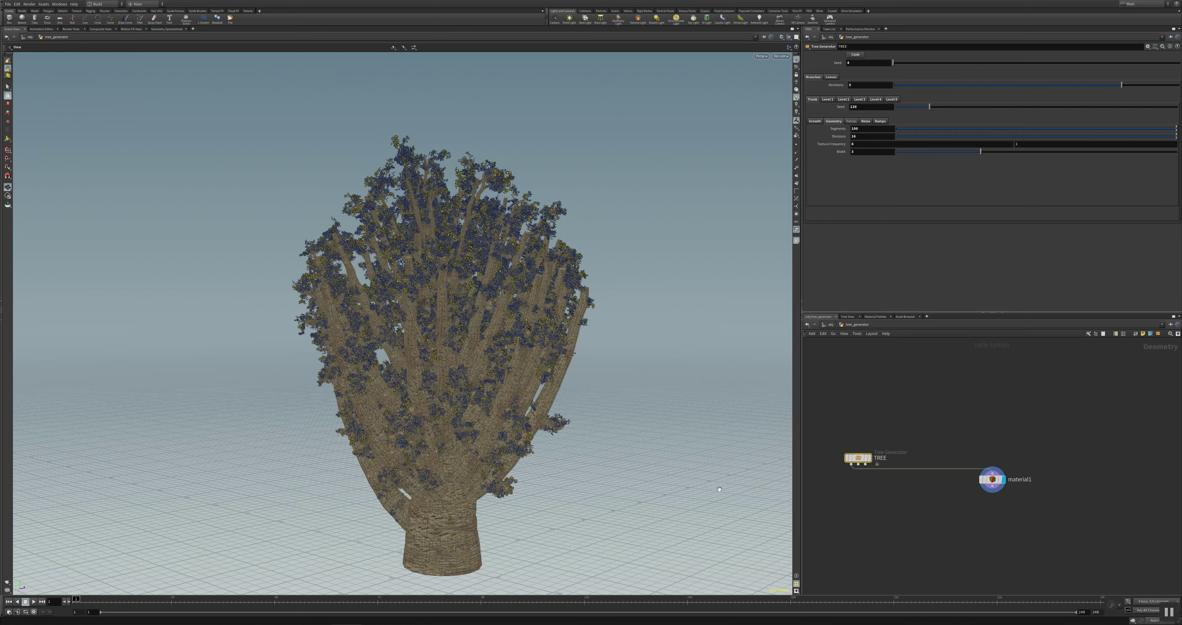
{"action": "mouse_move", "coordinate": [474, 443]}
{"action": "left_mouse_down"}
{"action": "mouse_move", "coordinate": [439, 420]}
{"action": "mouse_move", "coordinate": [486, 403]}
{"action": "left_mouse_up"}
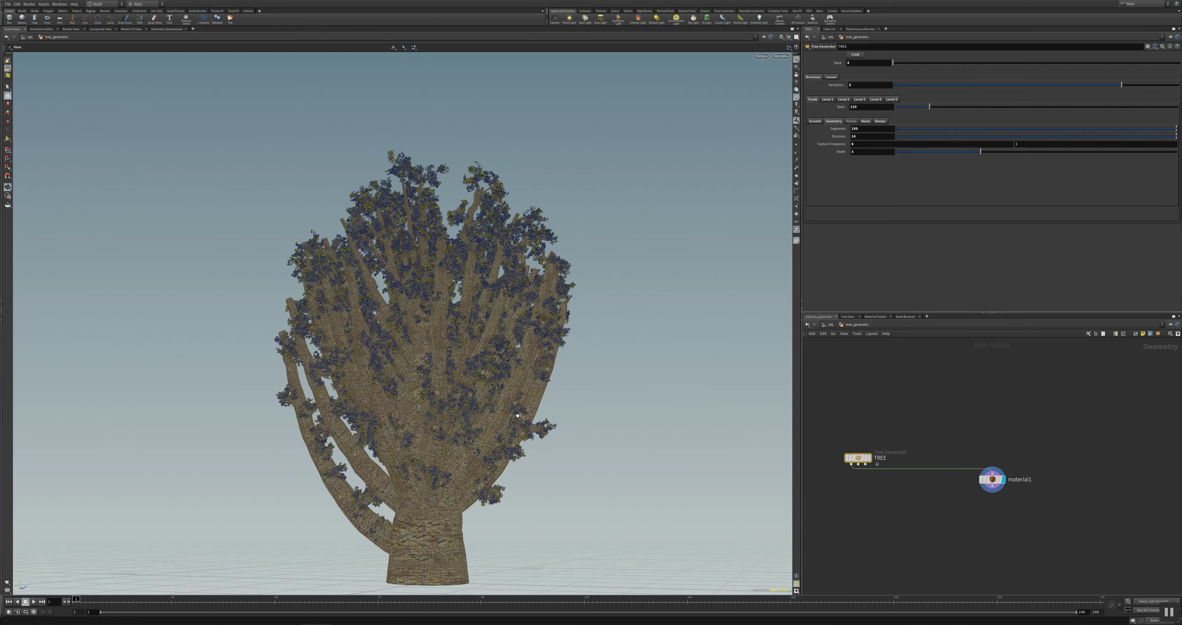
{"action": "left_click", "coordinate": [866, 153]}
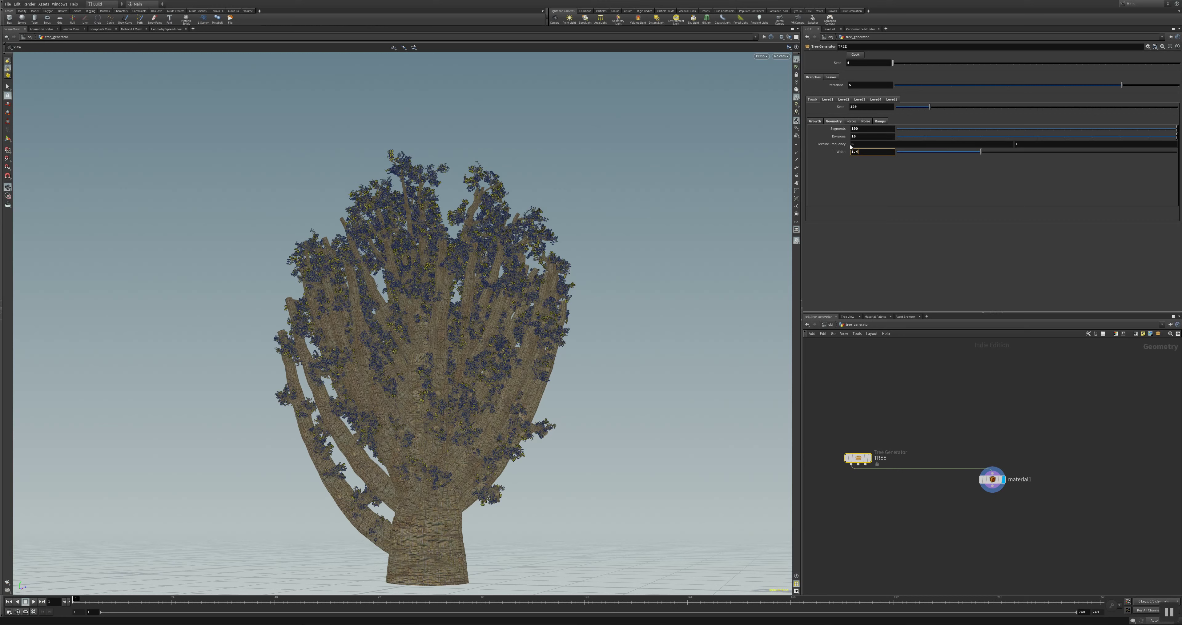
{"action": "type", "text": "0.5"}
{"action": "key", "text": "Return"}
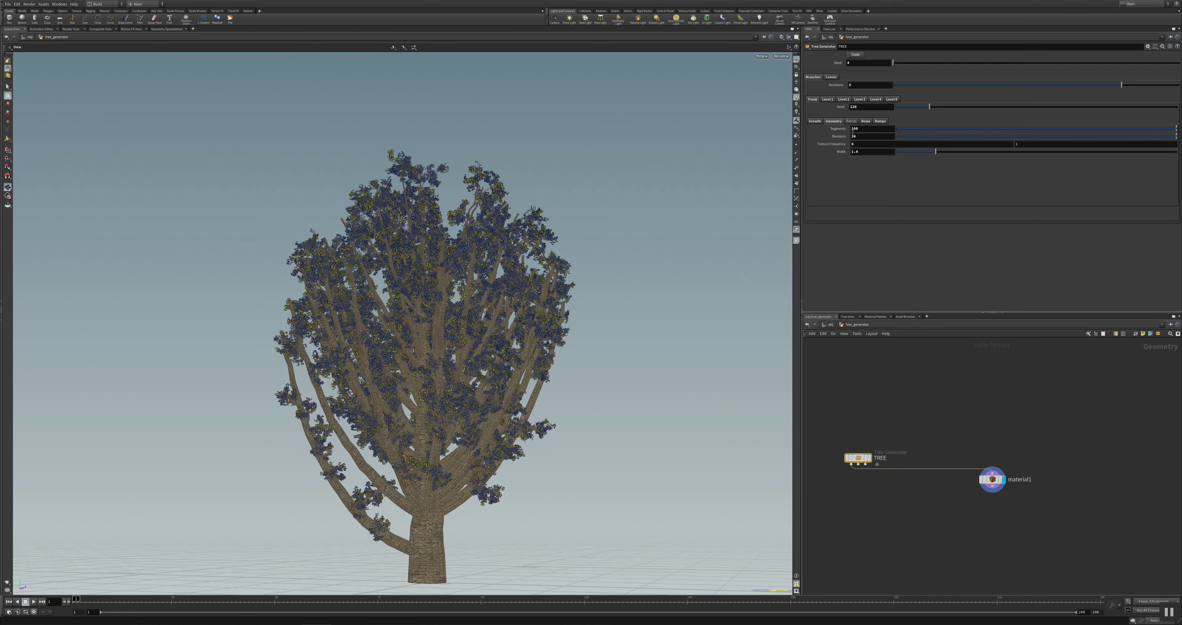
Step: Review the Level 1 and Level 2 growth settings and orbit the view
{"action": "left_click", "coordinate": [830, 99]}
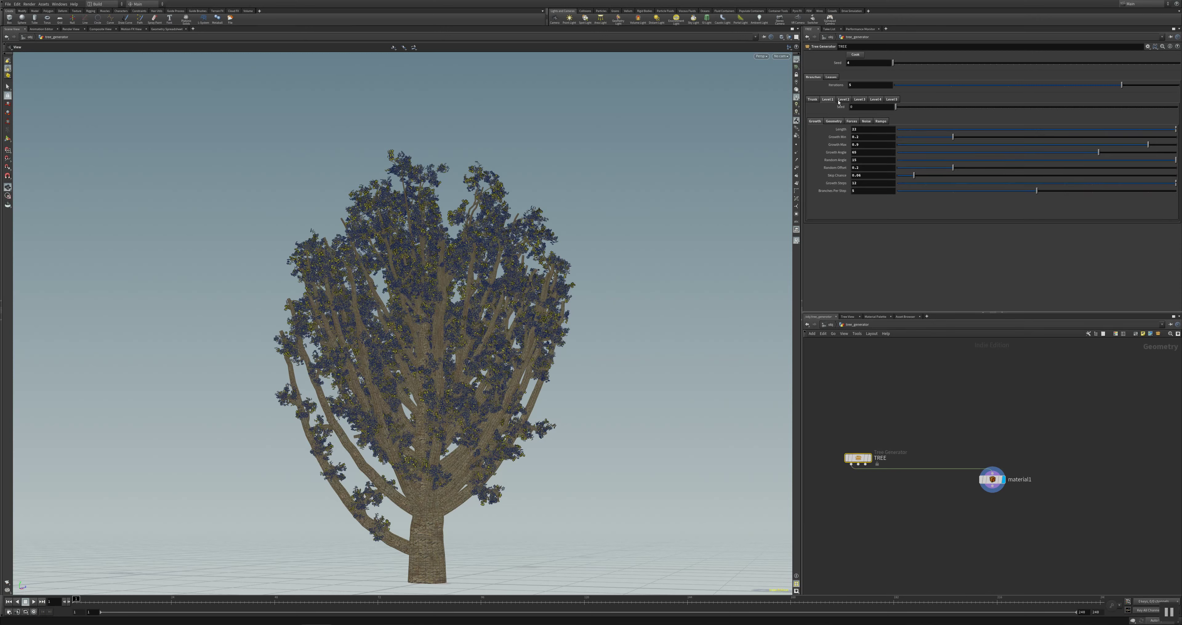
{"action": "left_click", "coordinate": [843, 100]}
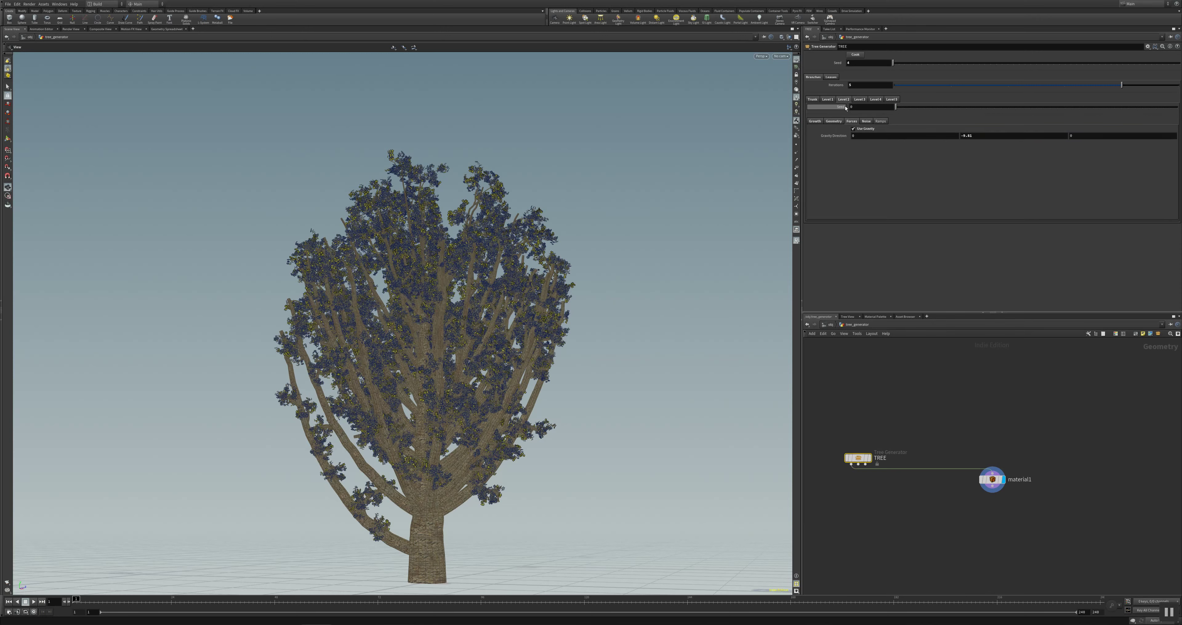
{"action": "left_click", "coordinate": [815, 121]}
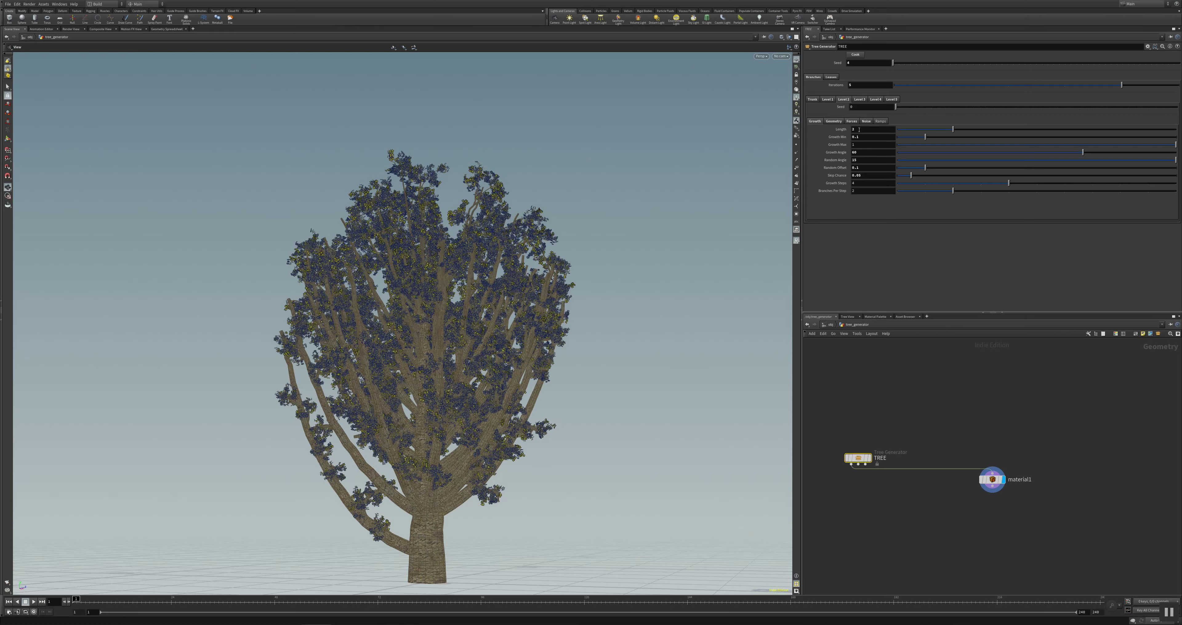
{"action": "left_click_drag", "start_coordinate": [459, 321], "coordinate": [510, 329], "text": "alt"}
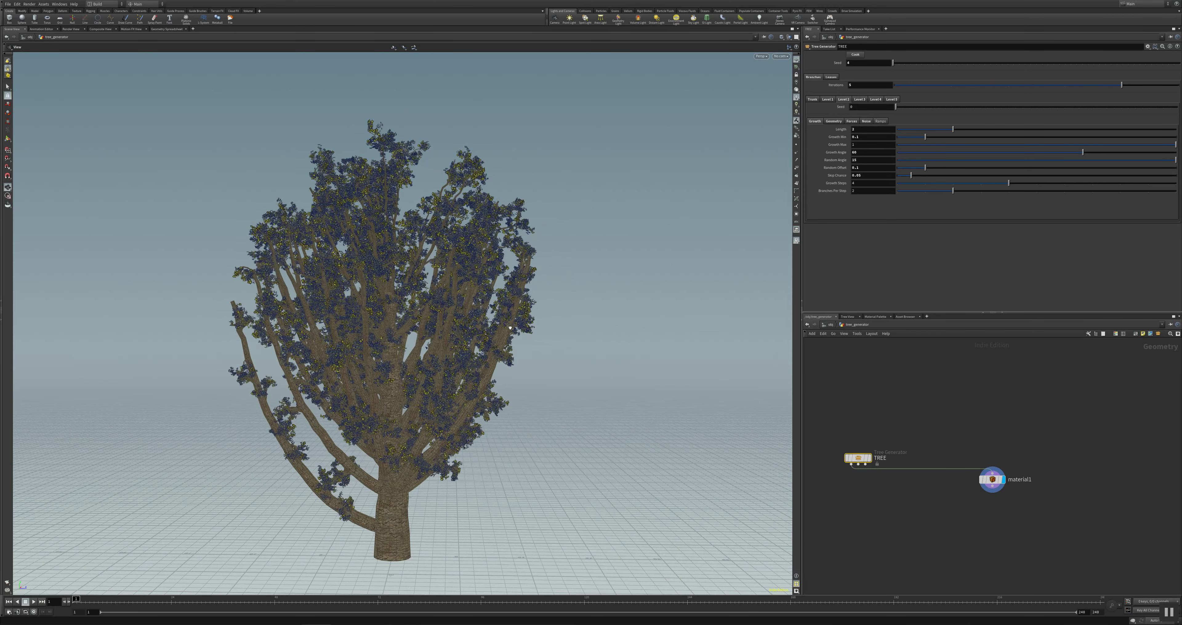
Step: Set Level 3 Growth Length to 3 and Branches Per Step to 2
{"action": "left_click", "coordinate": [860, 99]}
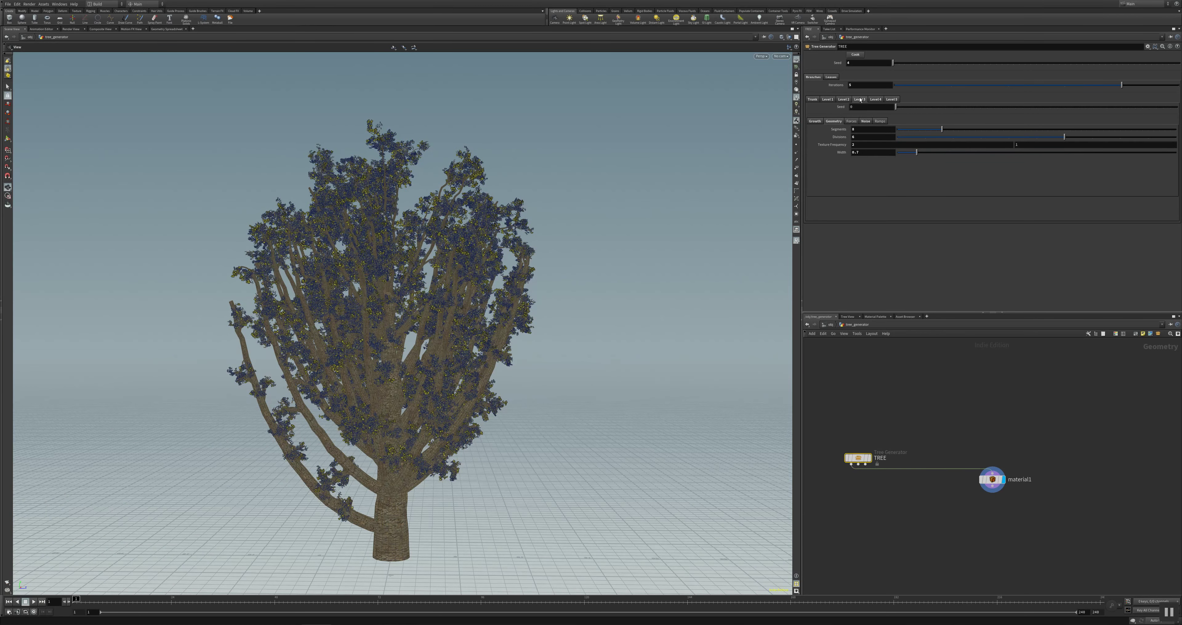
{"action": "left_click", "coordinate": [815, 122]}
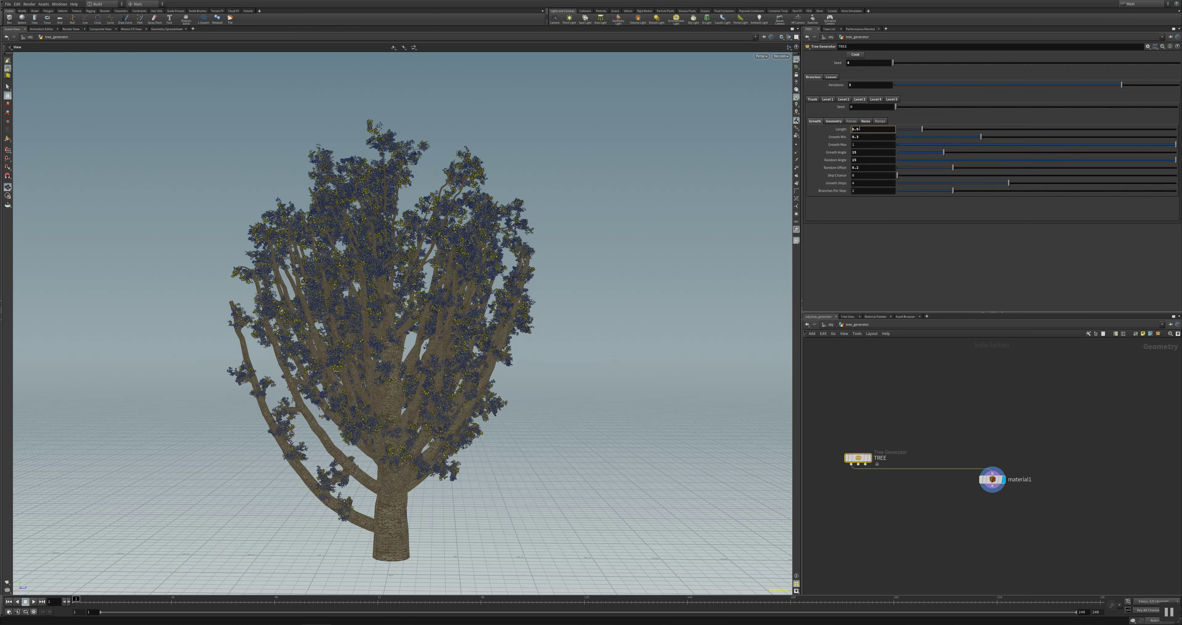
{"action": "key", "text": "Return"}
{"action": "type", "text": "3"}
{"action": "key", "text": "Return"}
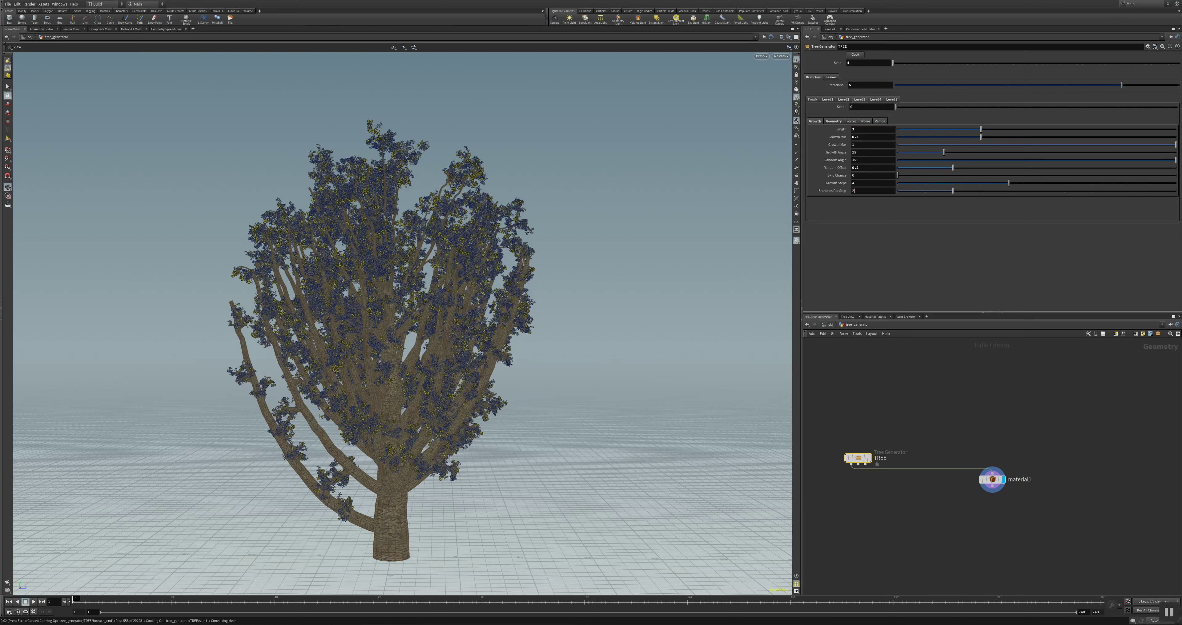
{"action": "key", "text": "Return"}
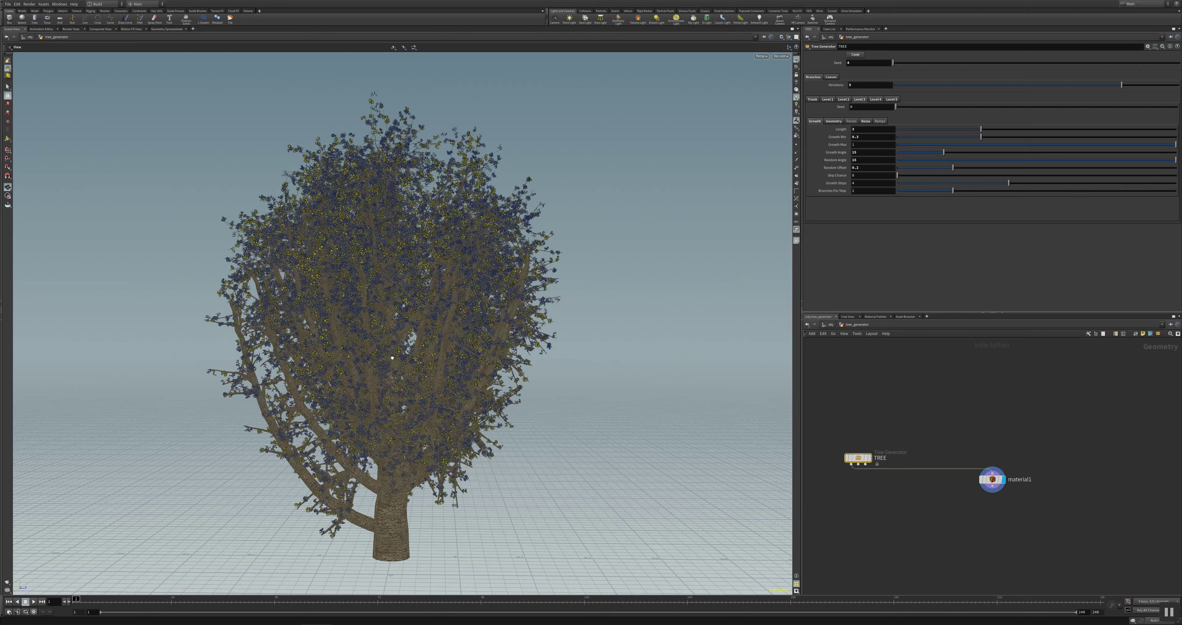
{"action": "left_click_drag", "start_coordinate": [192, 361], "coordinate": [279, 356]}
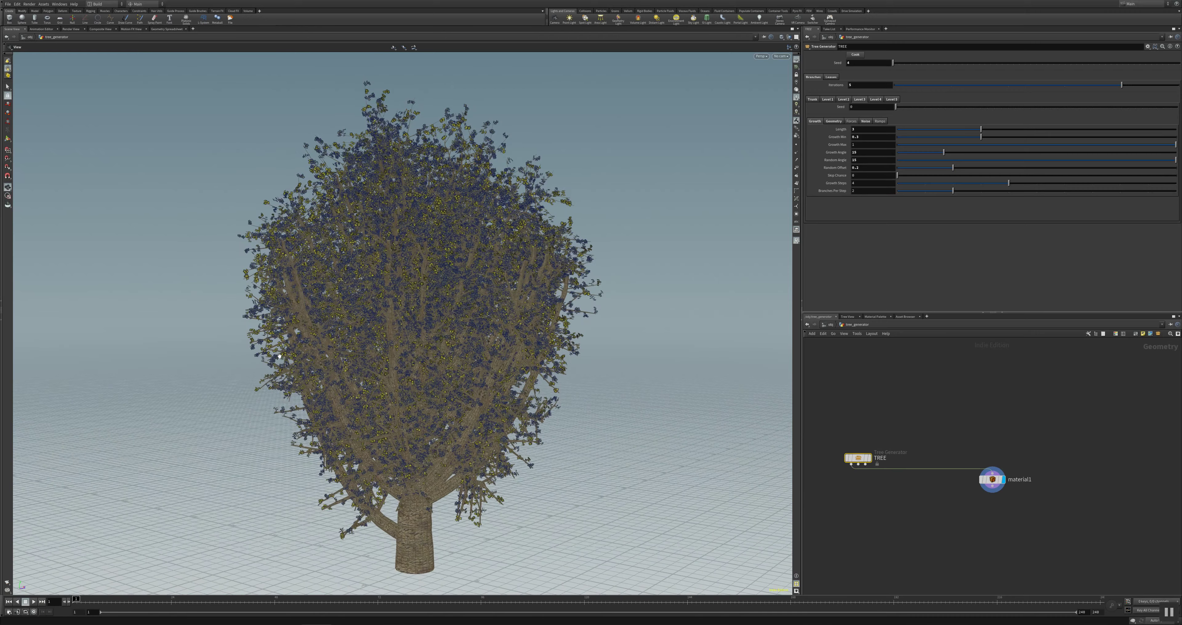
Step: Set the Leaves tab's Leaf Size to 1
{"action": "left_click", "coordinate": [831, 77]}
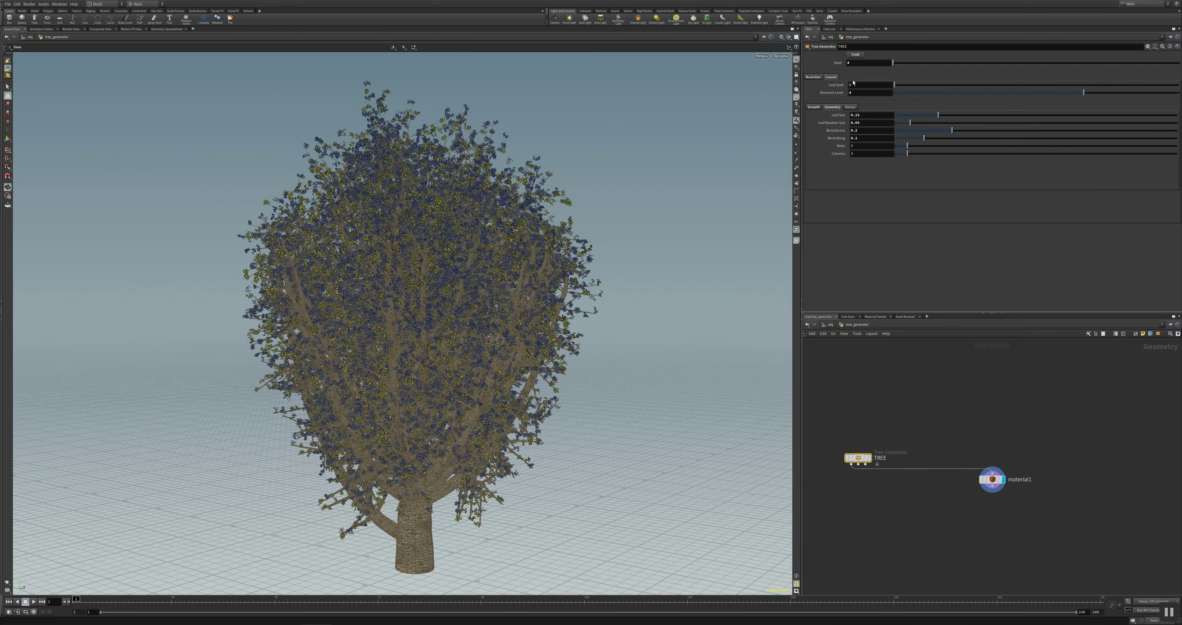
{"action": "type", "text": "11"}
{"action": "key", "text": "Return"}
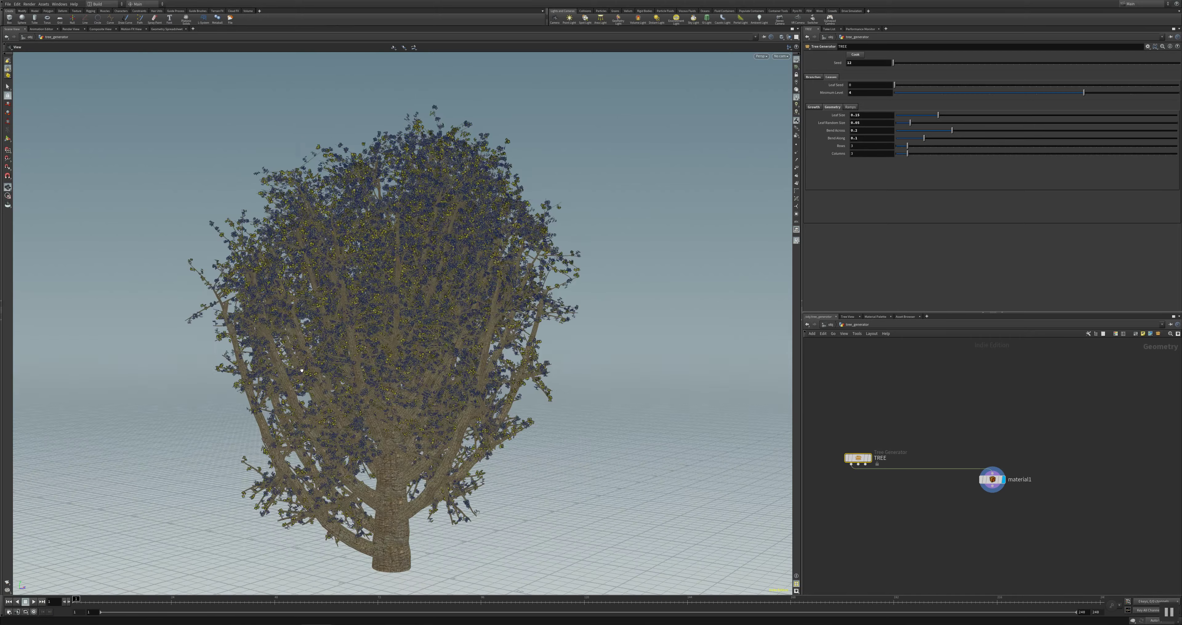
{"action": "double_click", "coordinate": [867, 115]}
{"action": "type", "text": "1"}
{"action": "left_click", "coordinate": [868, 124]}
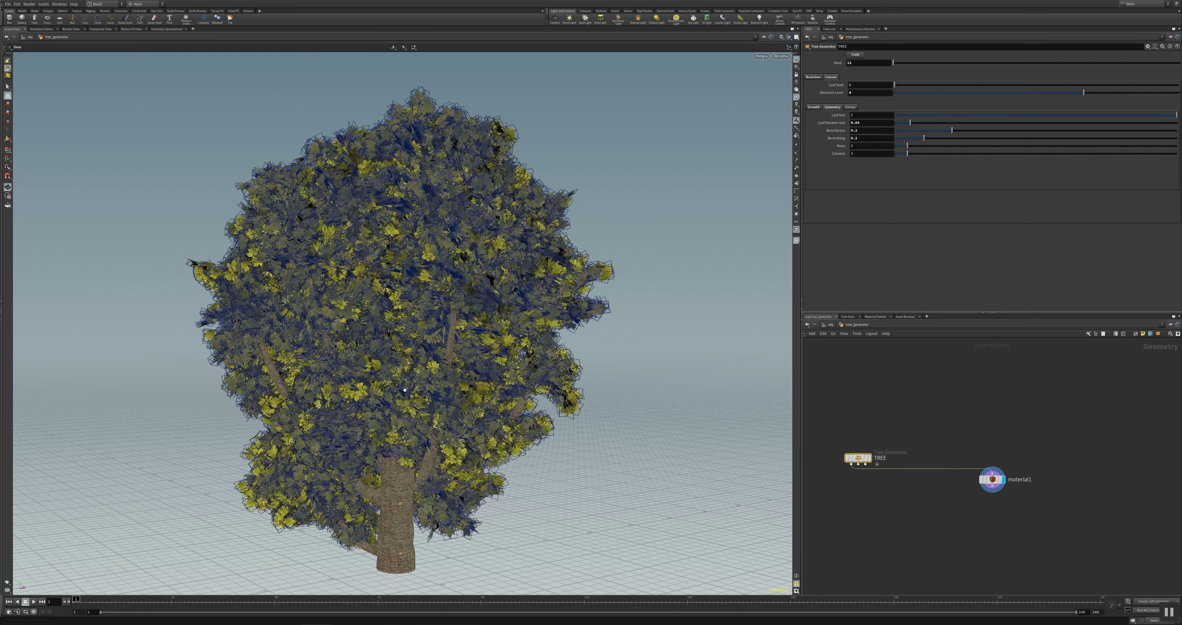
{"action": "left_click_drag", "start_coordinate": [457, 387], "coordinate": [503, 400]}
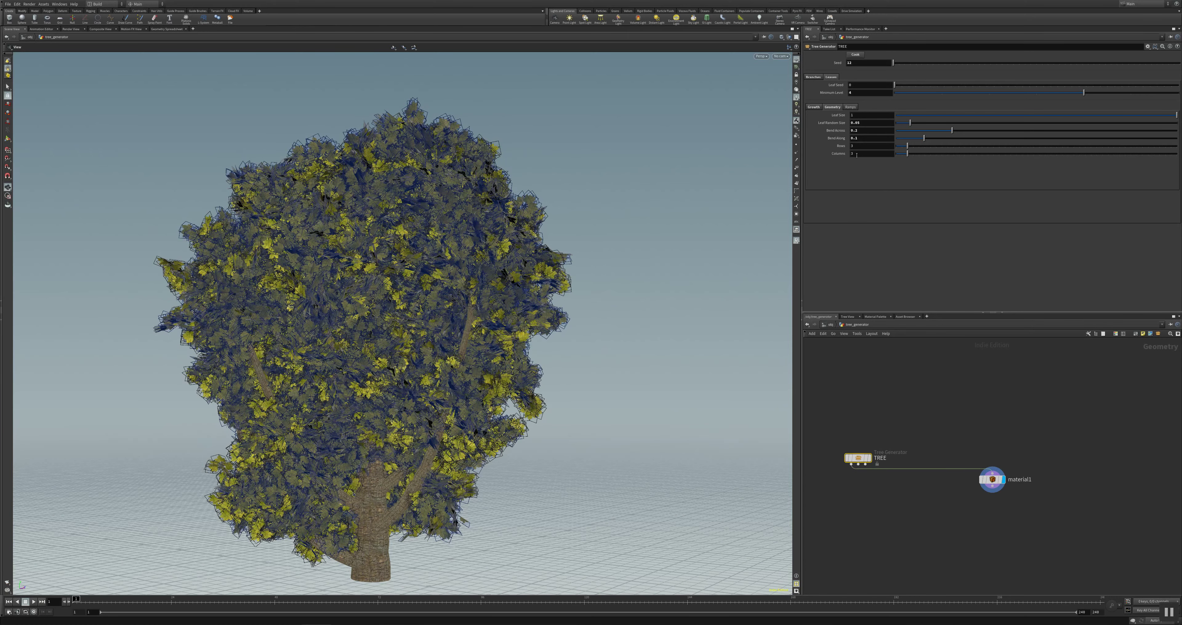
Step: Set leaf Rows and Columns to 5 each, then go up to /obj
{"action": "double_click", "coordinate": [864, 145]}
{"action": "left_click", "coordinate": [865, 154]}
{"action": "double_click", "coordinate": [865, 155]}
{"action": "type", "text": "4"}
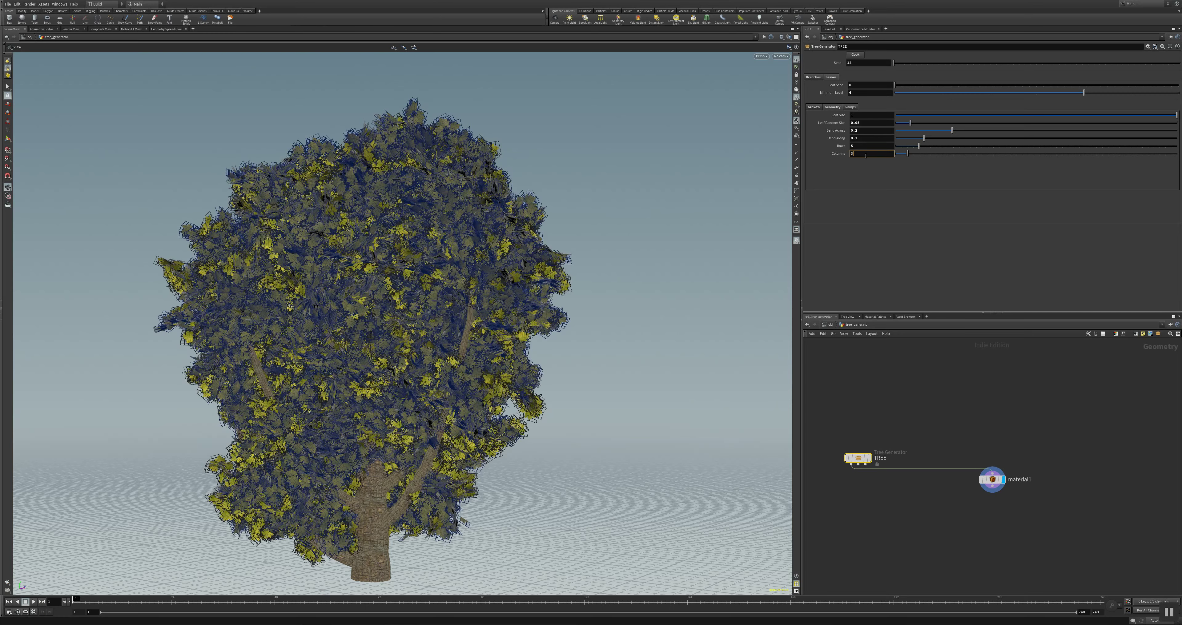
{"action": "left_click_drag", "start_coordinate": [345, 401], "coordinate": [411, 306]}
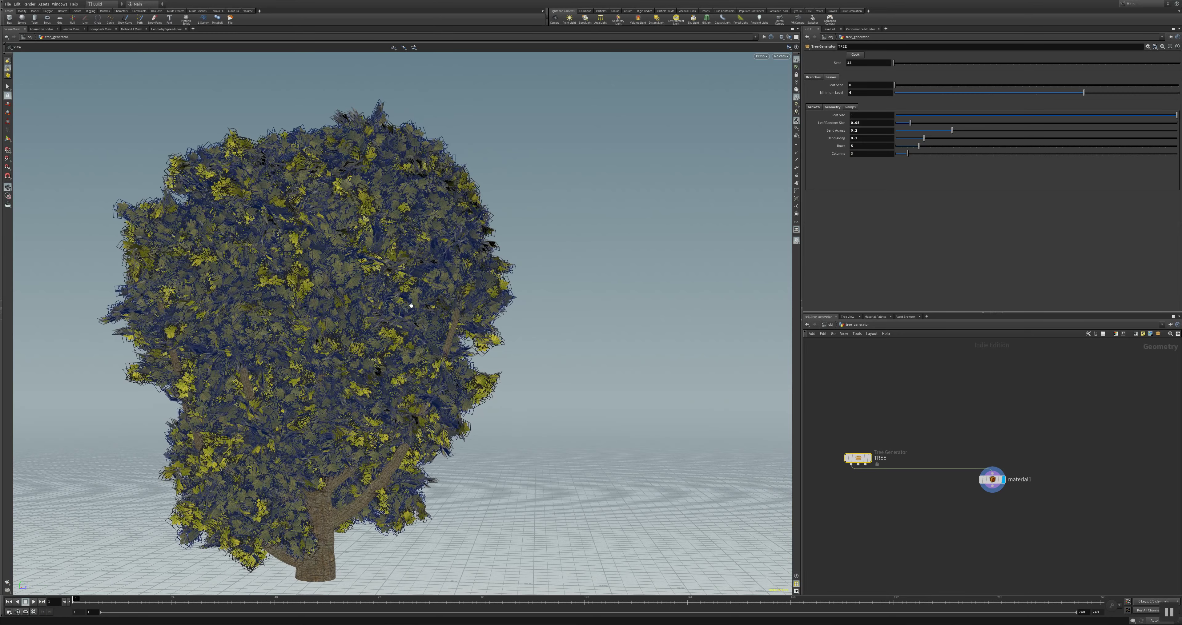
{"action": "left_click", "coordinate": [854, 153]}
{"action": "key", "text": "BackSpace"}
{"action": "type", "text": "5"}
{"action": "left_click", "coordinate": [856, 148]}
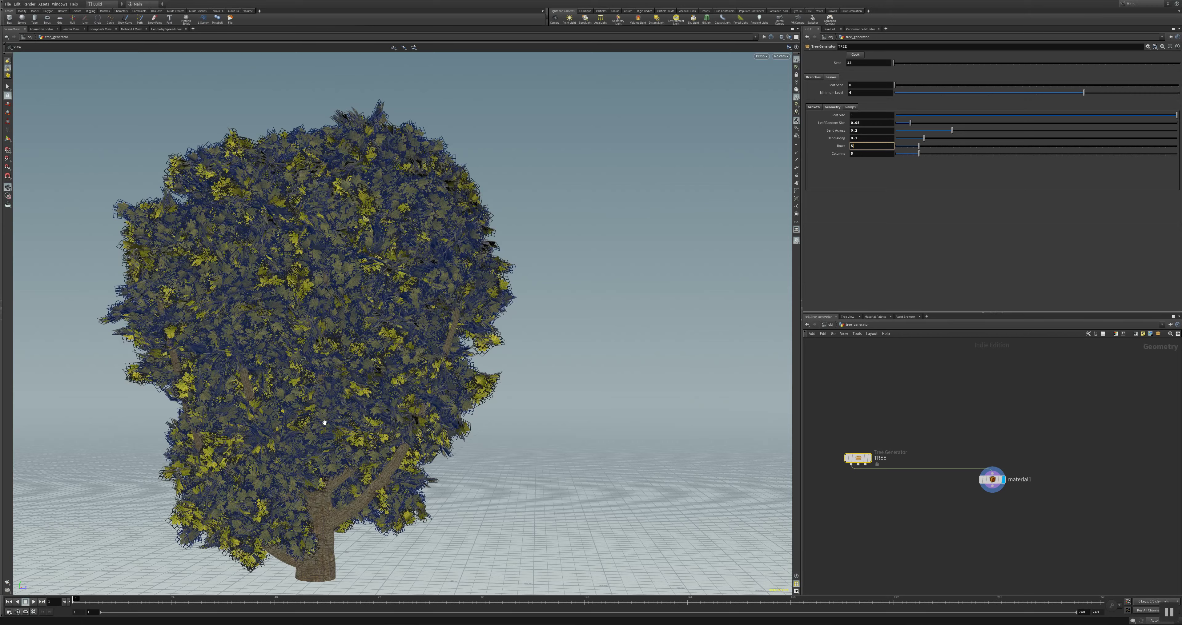
{"action": "left_click_drag", "start_coordinate": [290, 438], "coordinate": [259, 425]}
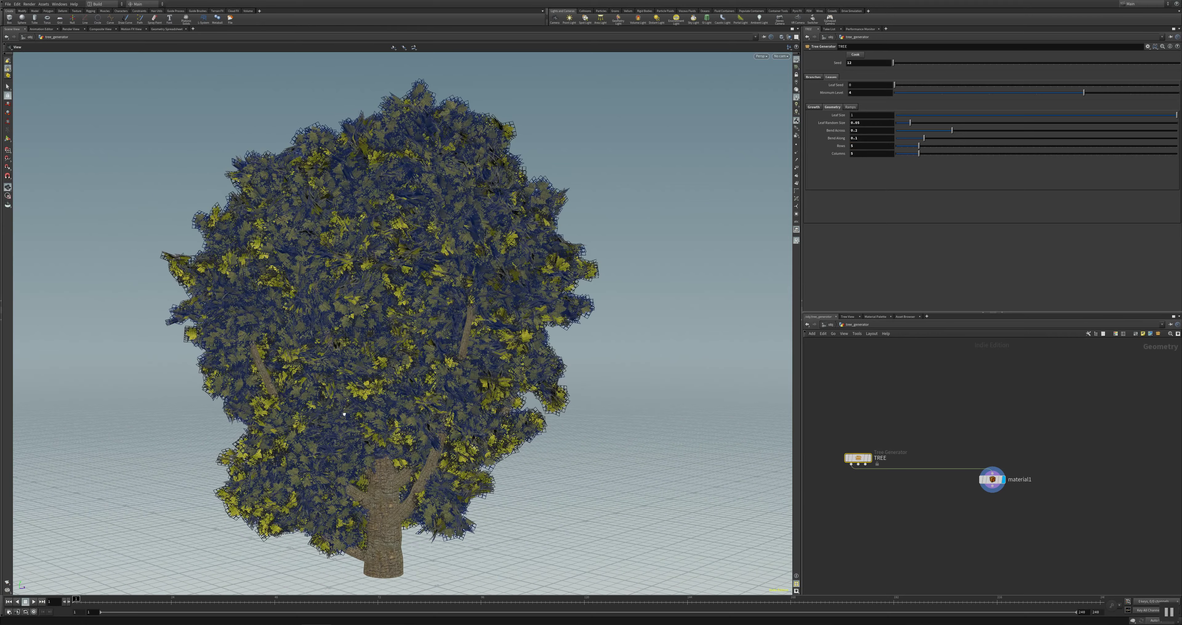
{"action": "mouse_move", "coordinate": [345, 414]}
{"action": "left_mouse_down"}
{"action": "mouse_move", "coordinate": [376, 415]}
{"action": "mouse_move", "coordinate": [312, 380]}
{"action": "left_mouse_up"}
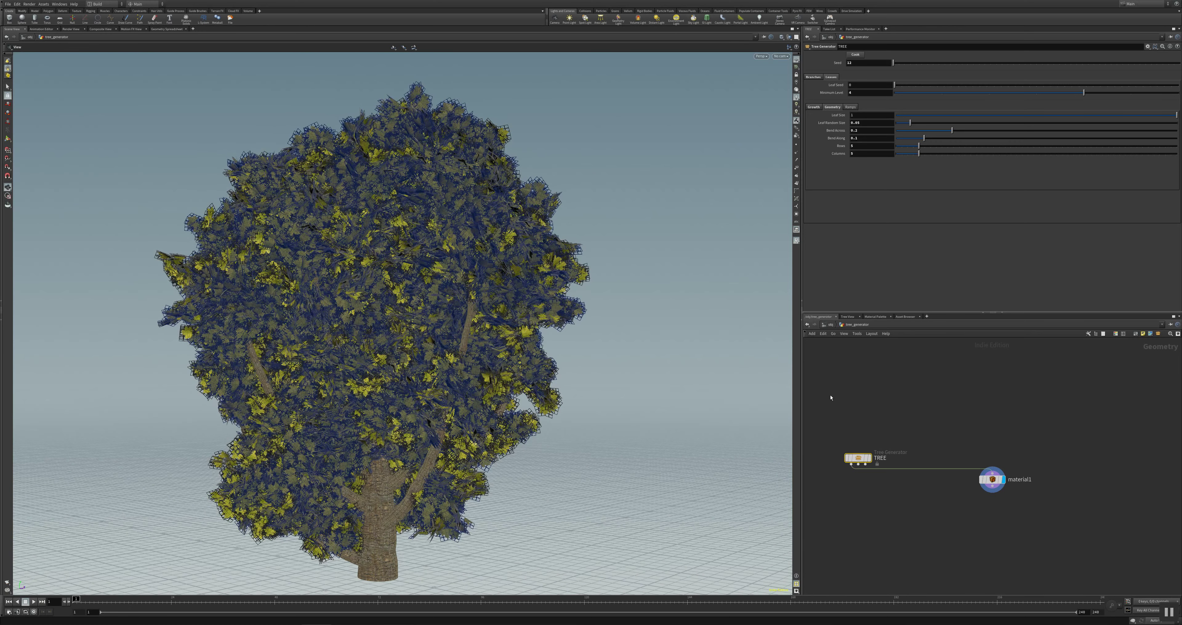
{"action": "key", "text": "u"}
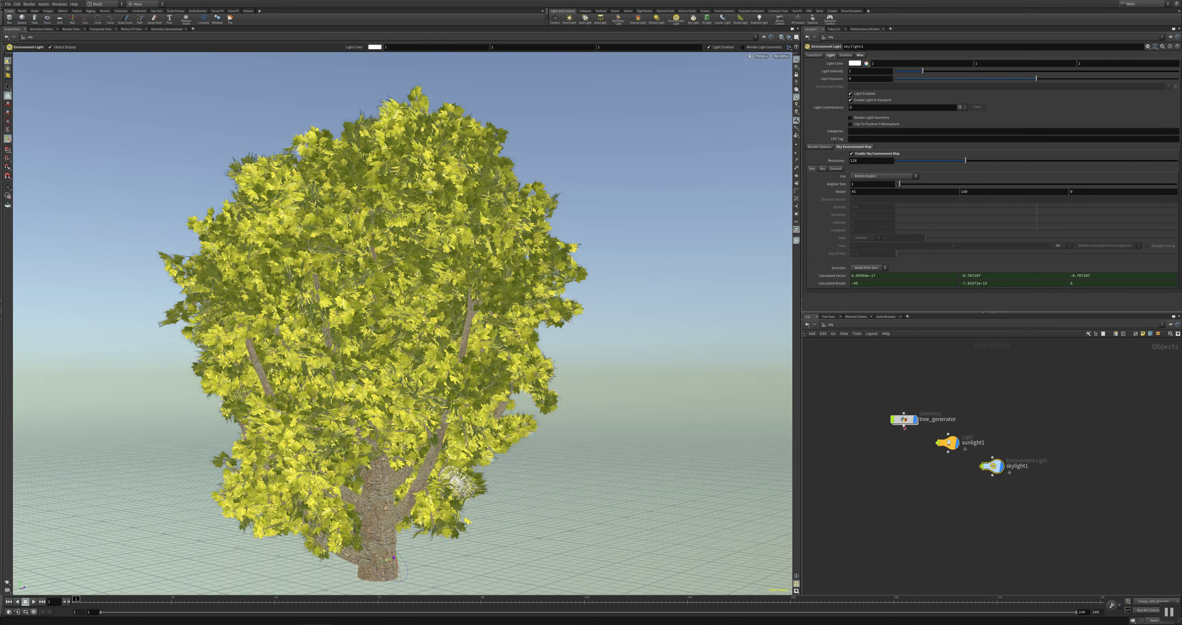
Step: Rearrange /obj nodes, delete skylight1 and sunlight1, and add envlight1 as an Environment Light
{"action": "left_click_drag", "start_coordinate": [903, 419], "coordinate": [847, 459]}
{"action": "left_click_drag", "start_coordinate": [959, 448], "coordinate": [852, 500]}
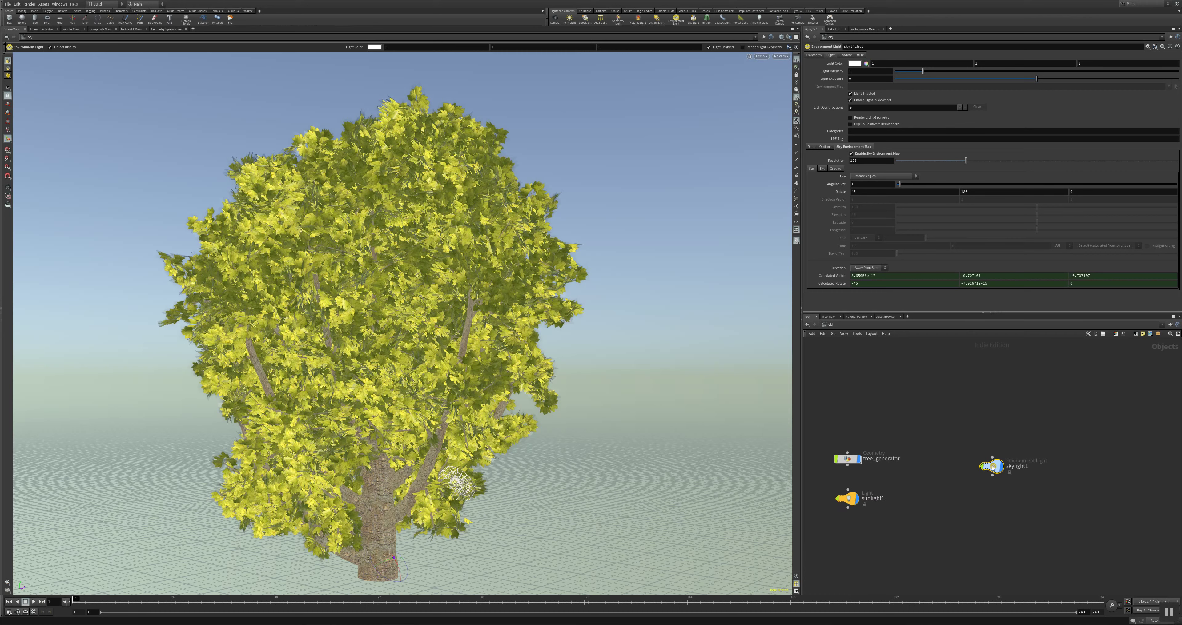
{"action": "left_click_drag", "start_coordinate": [992, 466], "coordinate": [922, 461]}
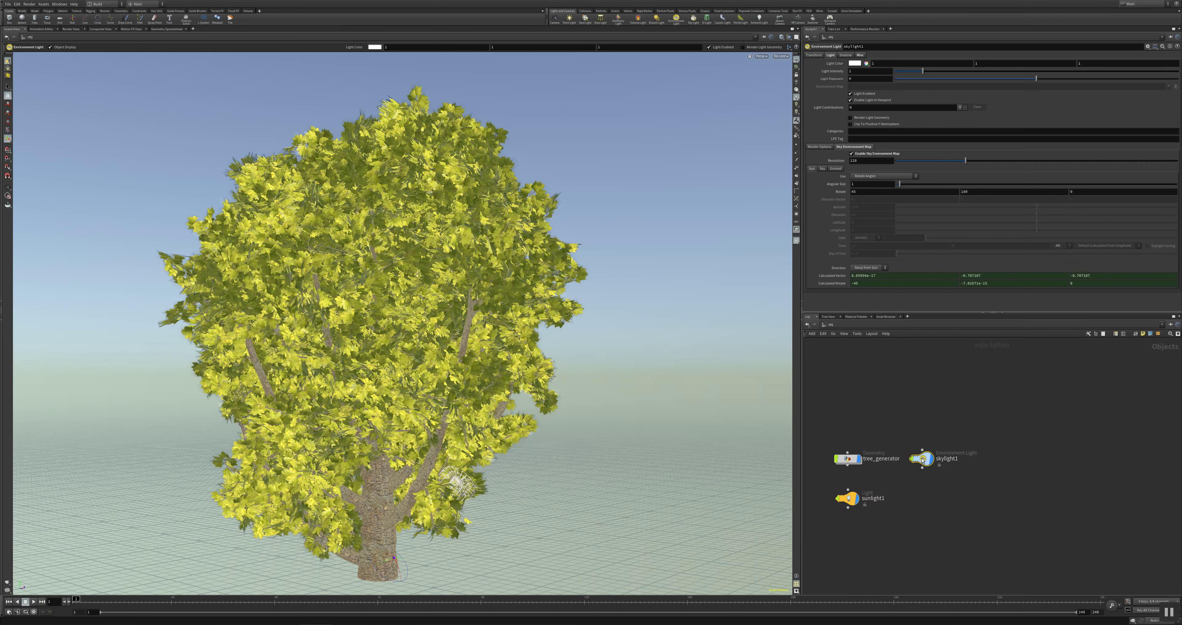
{"action": "mouse_move", "coordinate": [922, 458]}
{"action": "key", "text": "Delete"}
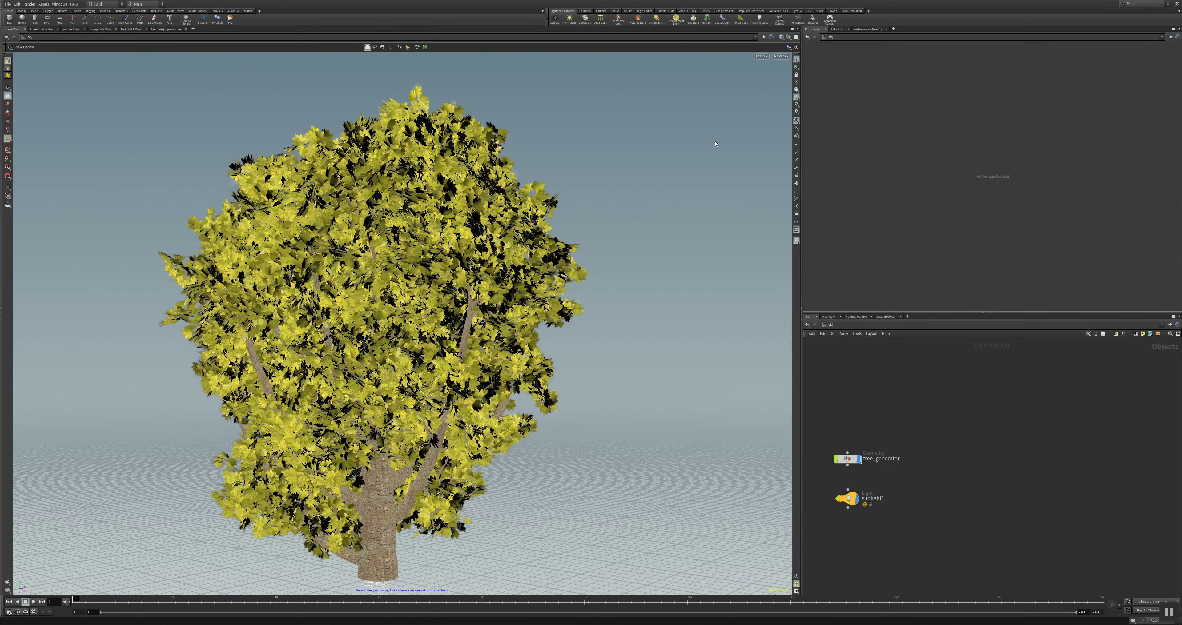
{"action": "left_click", "coordinate": [675, 18]}
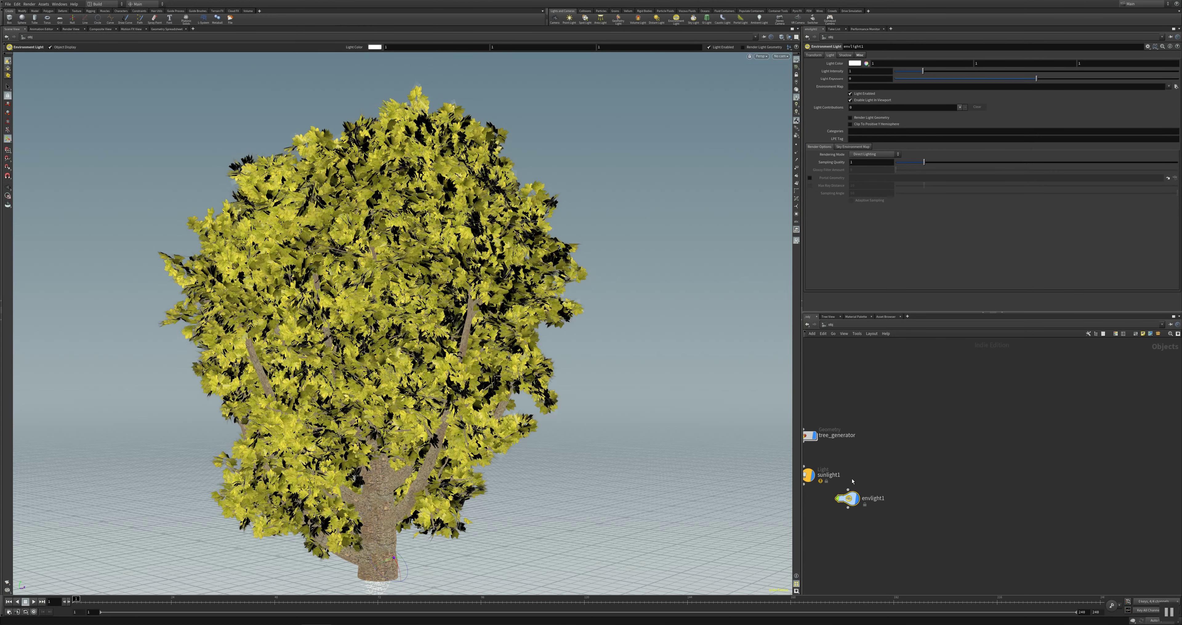
{"action": "left_click", "coordinate": [808, 477]}
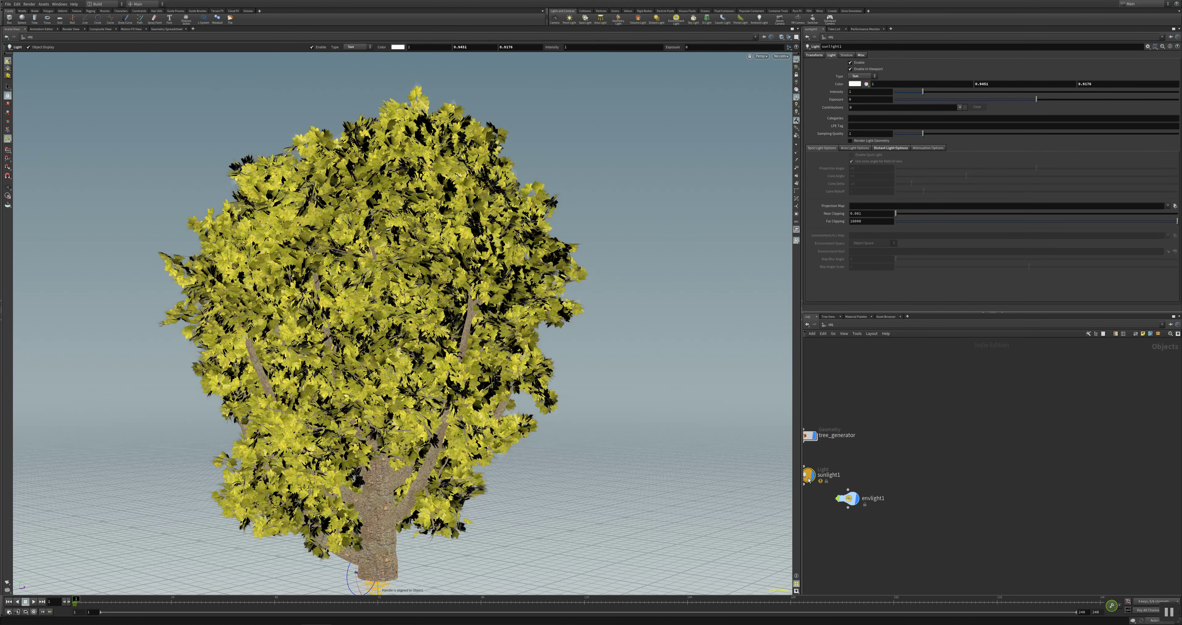
{"action": "key", "text": "Delete"}
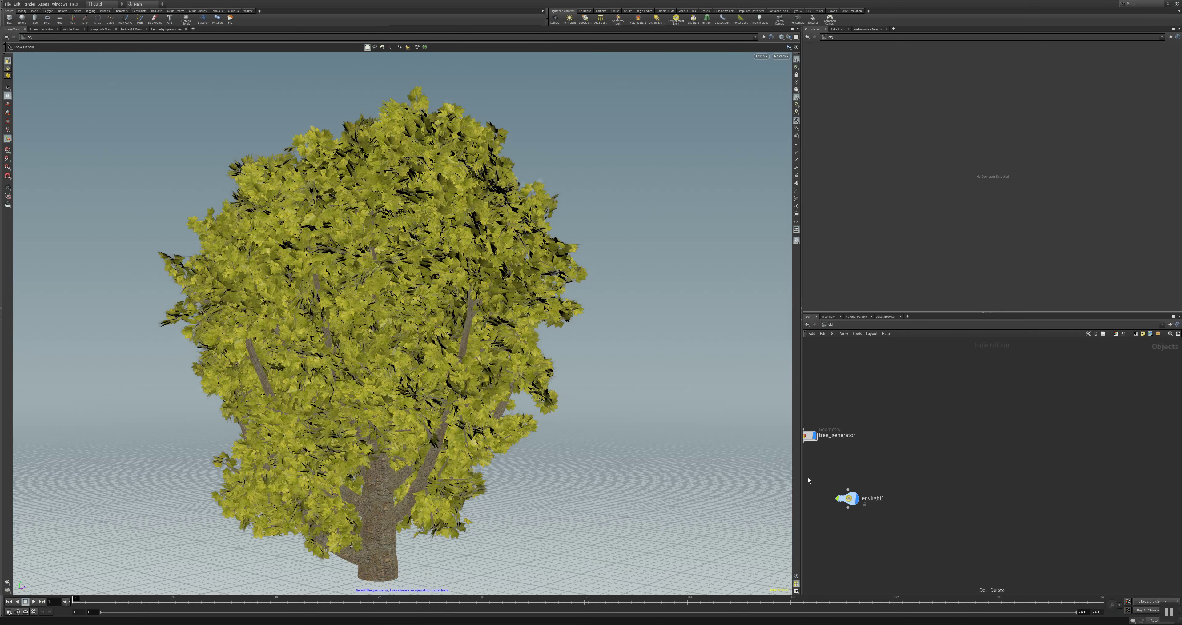
{"action": "left_click", "coordinate": [846, 498]}
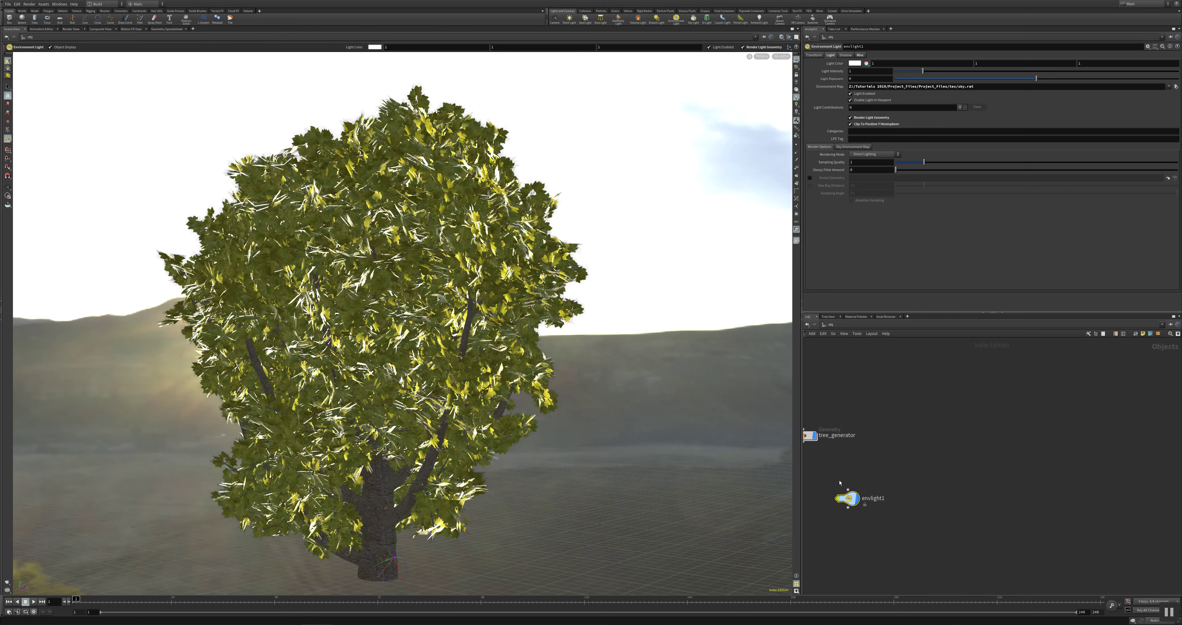
Step: Create cam1 from the current view and render through /obj/cam1 in Render View
{"action": "key", "text": "h"}
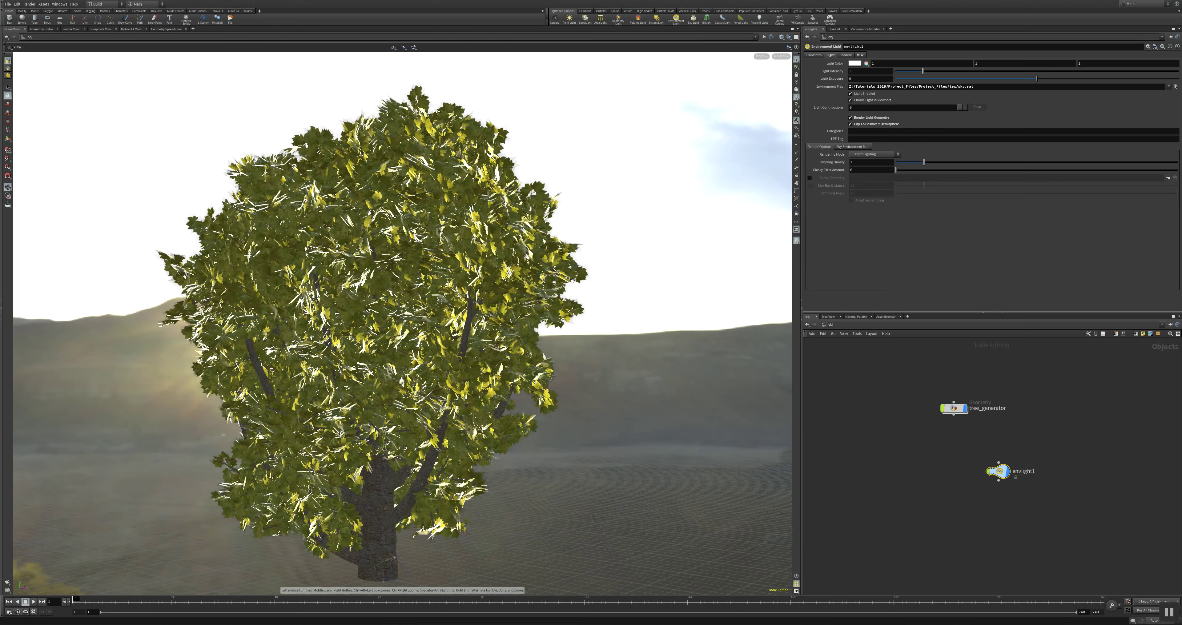
{"action": "left_click", "coordinate": [780, 56]}
{"action": "left_click", "coordinate": [785, 75]}
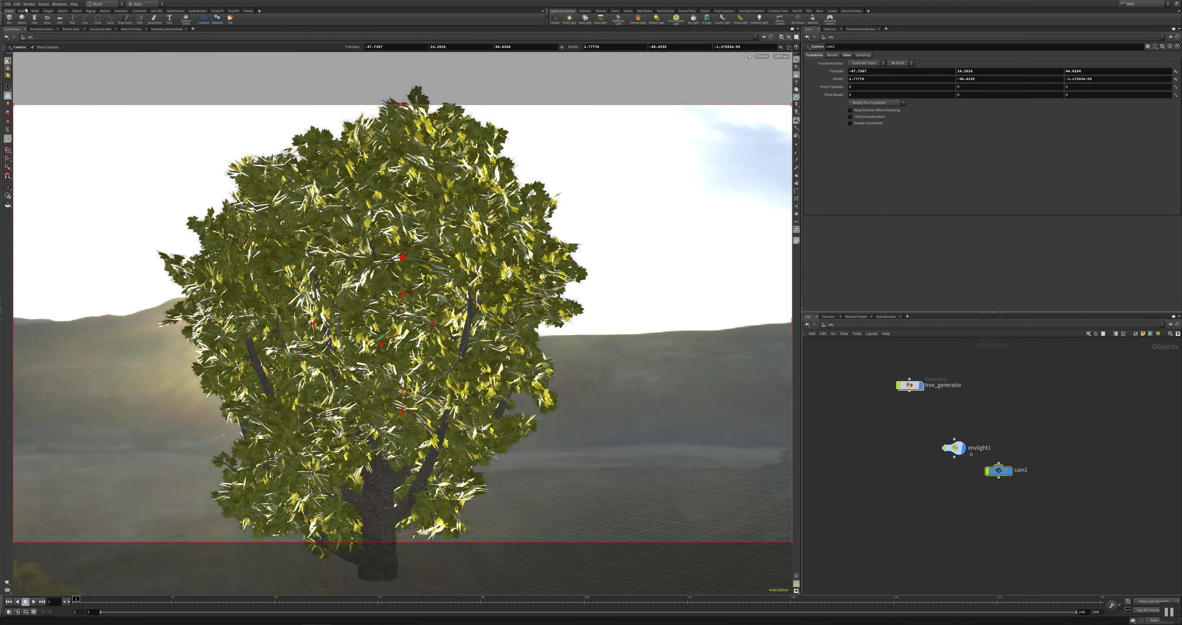
{"action": "left_click", "coordinate": [71, 29]}
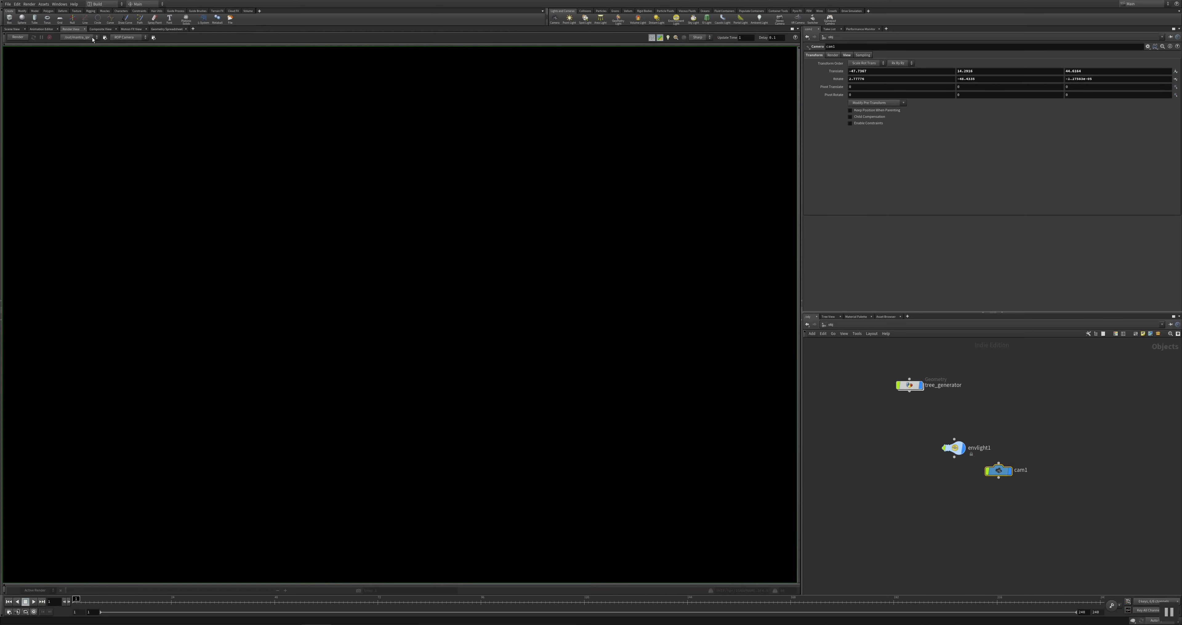
{"action": "left_click", "coordinate": [129, 37]}
{"action": "left_click", "coordinate": [126, 55]}
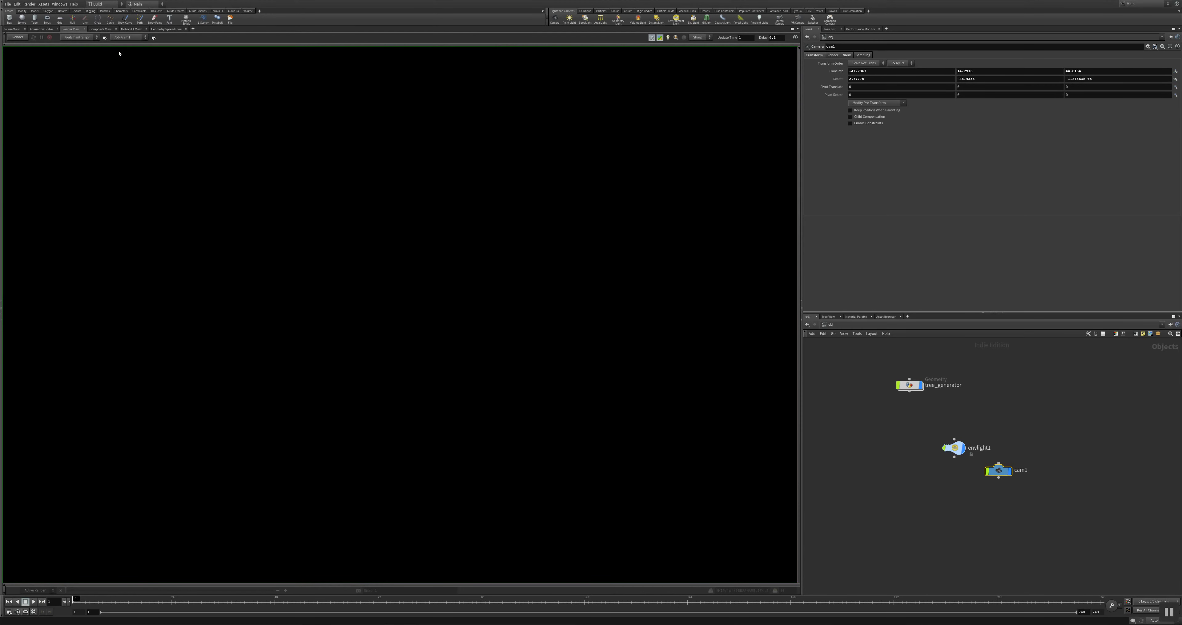
{"action": "left_click", "coordinate": [17, 37]}
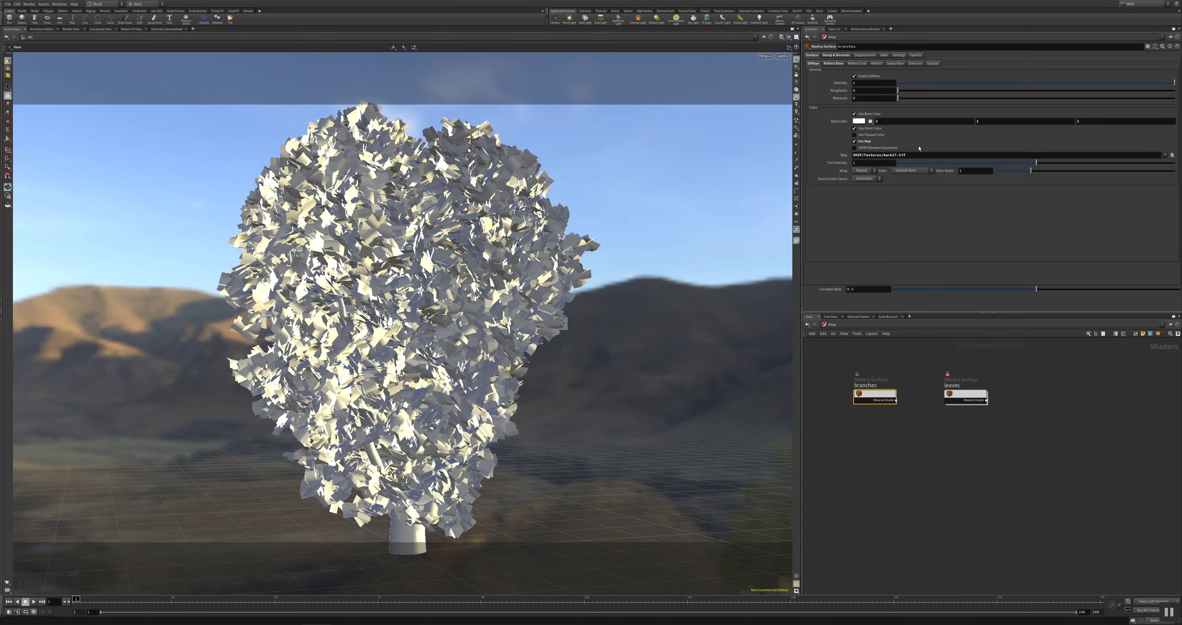
Step: Inspect the texture Map paths of the branches (bark27.tif) and leaves shaders
{"action": "double_click", "coordinate": [917, 157]}
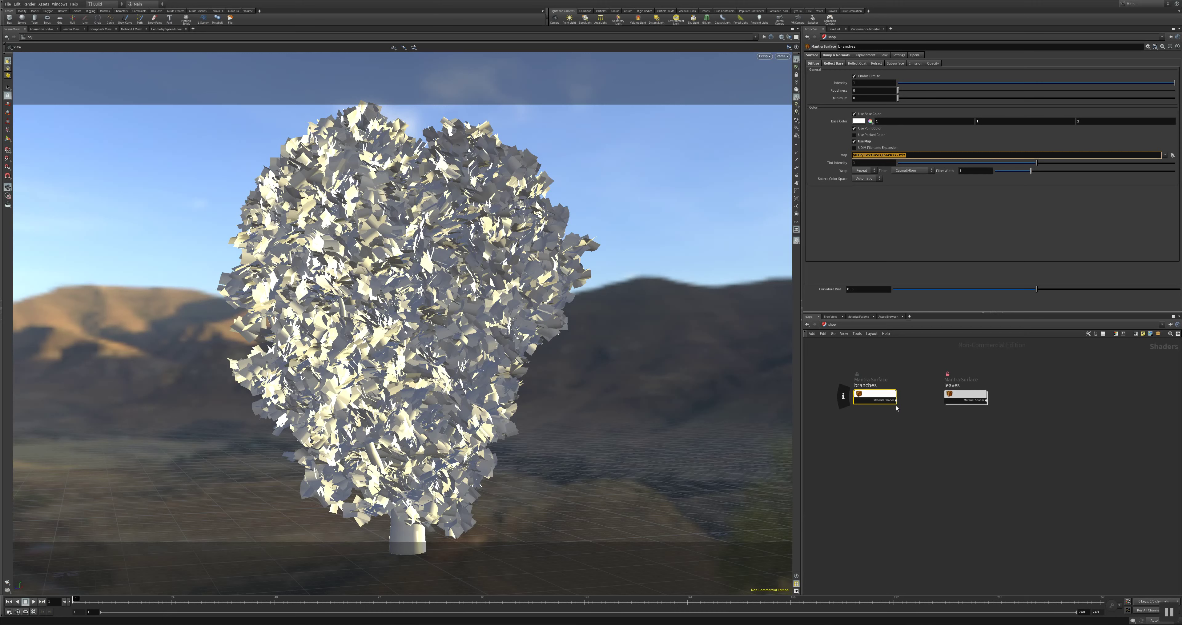
{"action": "left_click", "coordinate": [967, 400]}
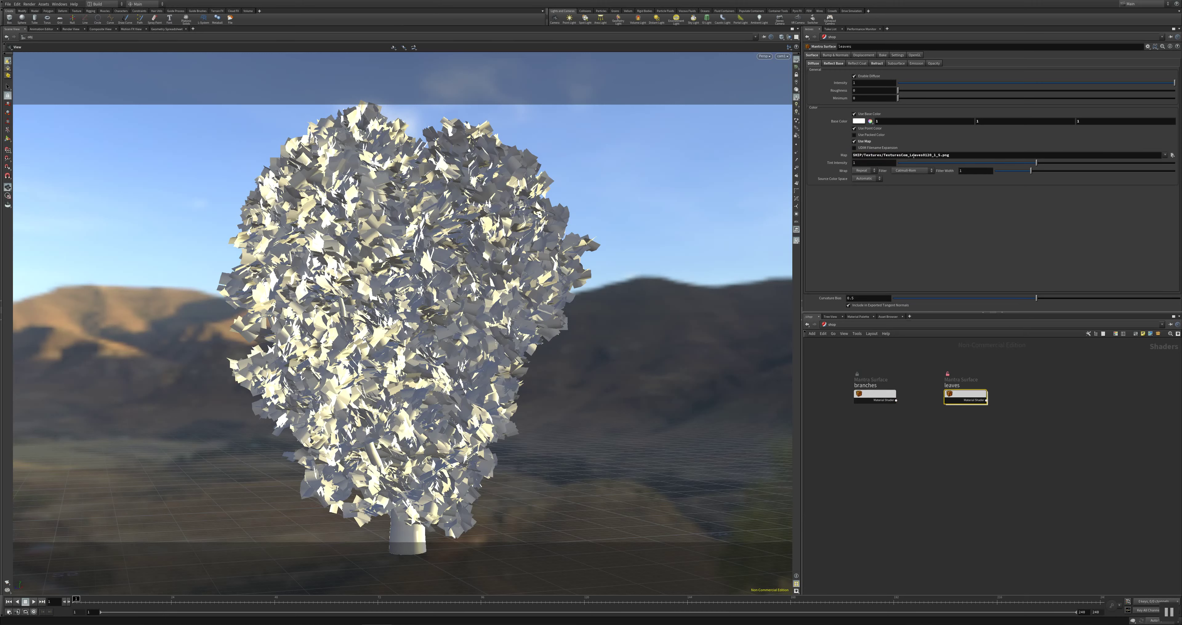
{"action": "triple_click", "coordinate": [963, 155]}
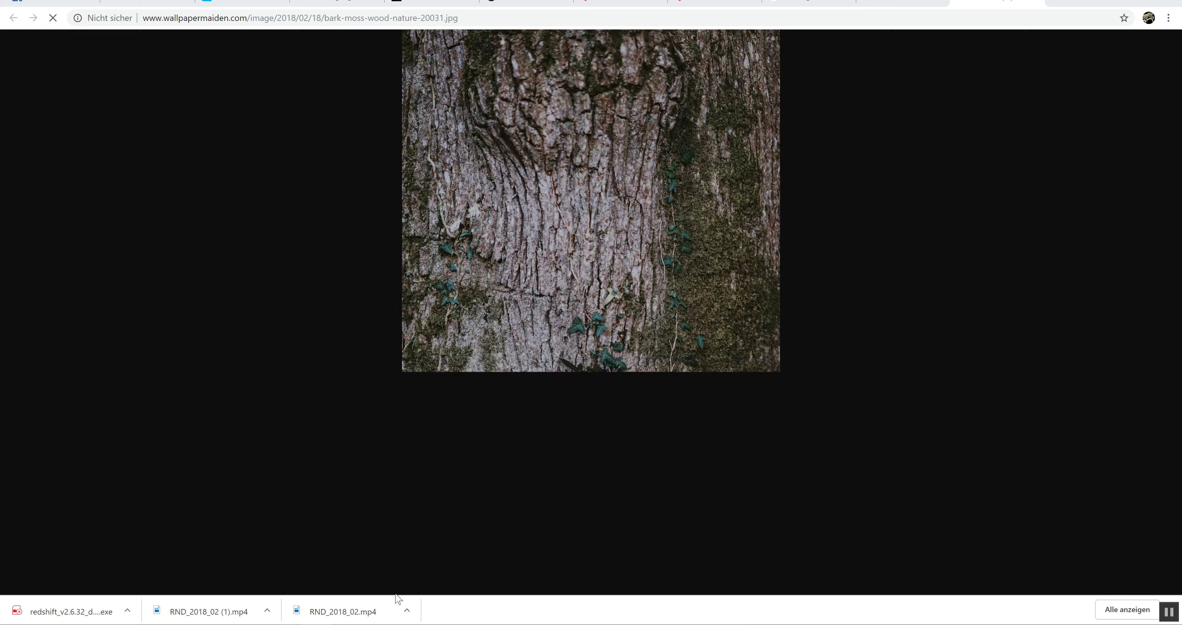
{"action": "key", "text": "alt+Tab"}
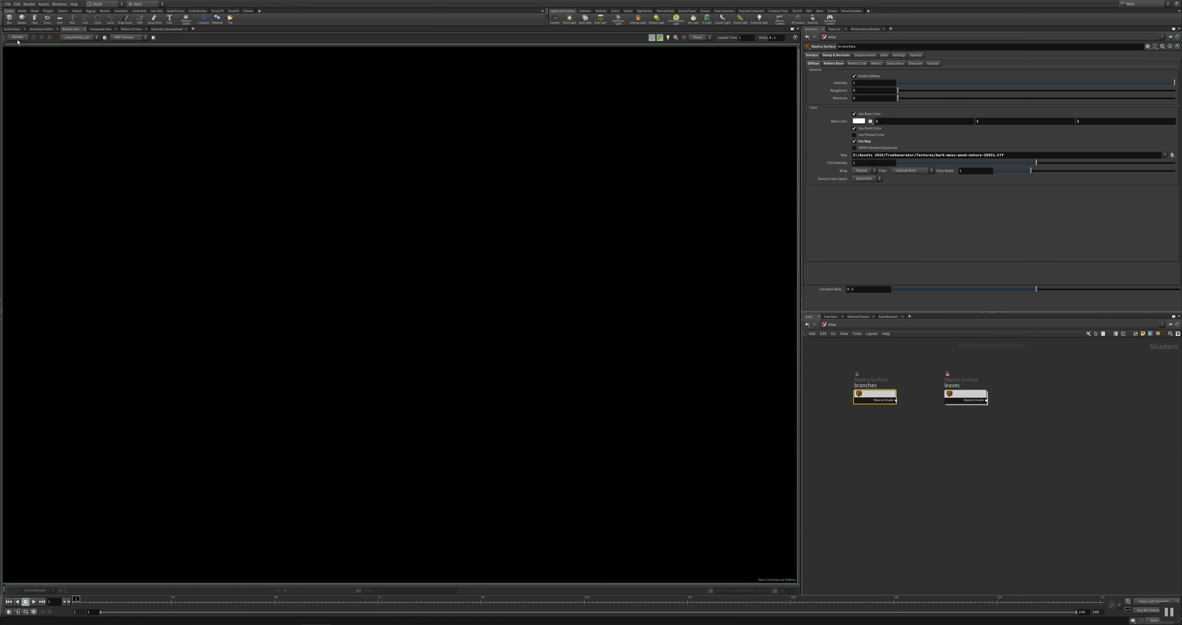
Step: Render the textured tree in the Render View
{"action": "left_click", "coordinate": [18, 38]}
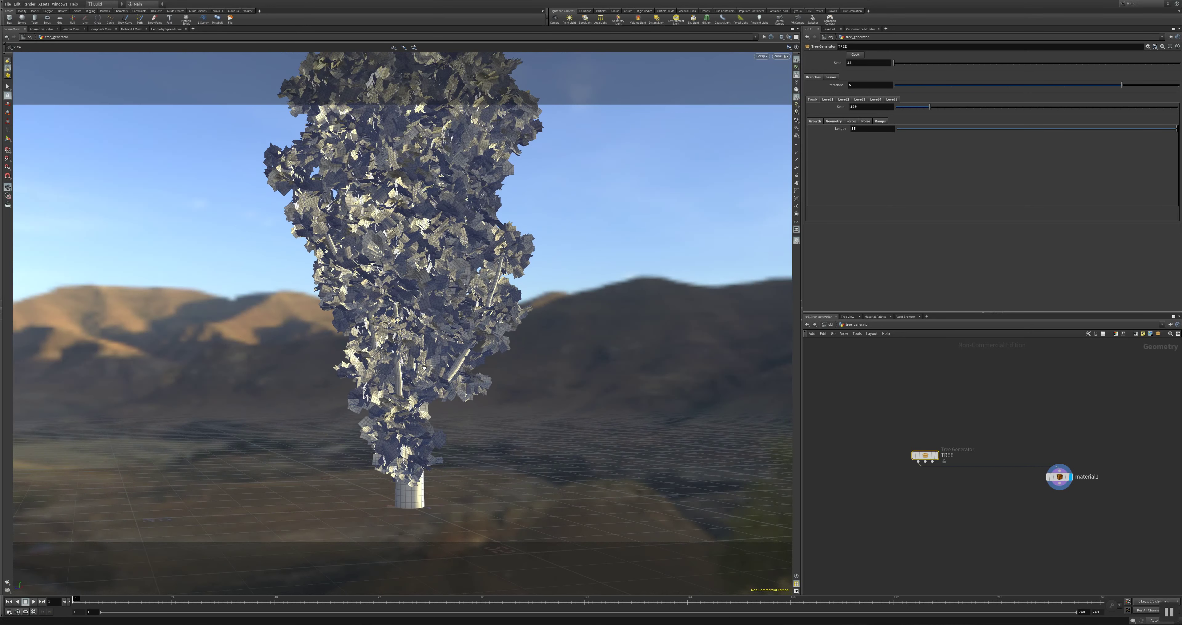
Step: Orbit around the tree, then return to the /obj level with tree_generator, envlight1 and cam1
{"action": "mouse_move", "coordinate": [427, 391]}
{"action": "left_mouse_down"}
{"action": "mouse_move", "coordinate": [412, 446]}
{"action": "mouse_move", "coordinate": [397, 381]}
{"action": "mouse_move", "coordinate": [440, 377]}
{"action": "mouse_move", "coordinate": [400, 317]}
{"action": "mouse_move", "coordinate": [406, 369]}
{"action": "mouse_move", "coordinate": [391, 421]}
{"action": "left_mouse_up"}
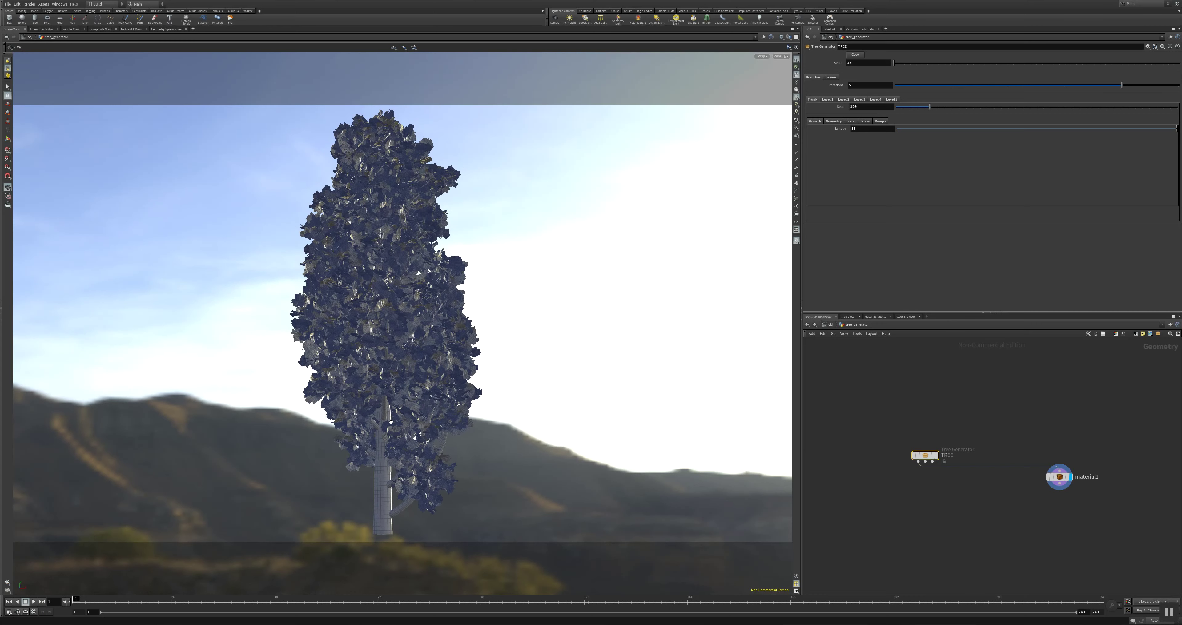
{"action": "left_click", "coordinate": [807, 325]}
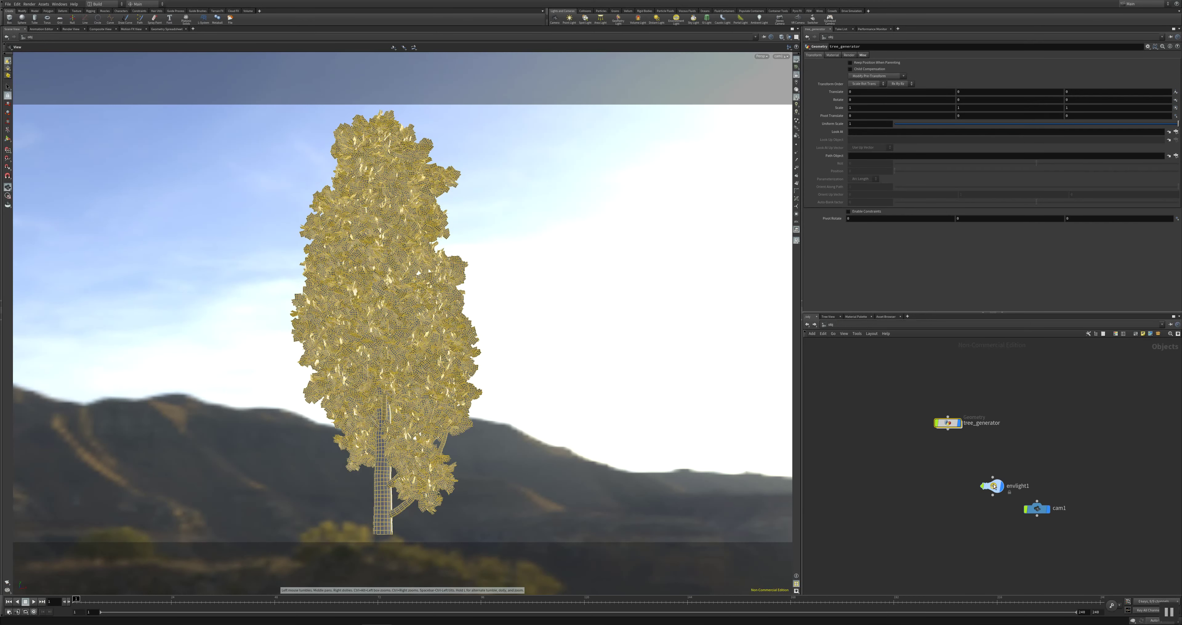
Step: Lay out the object nodes, set envlight1 Sampling Quality to 5, and add a sun and sky light
{"action": "key", "text": "l"}
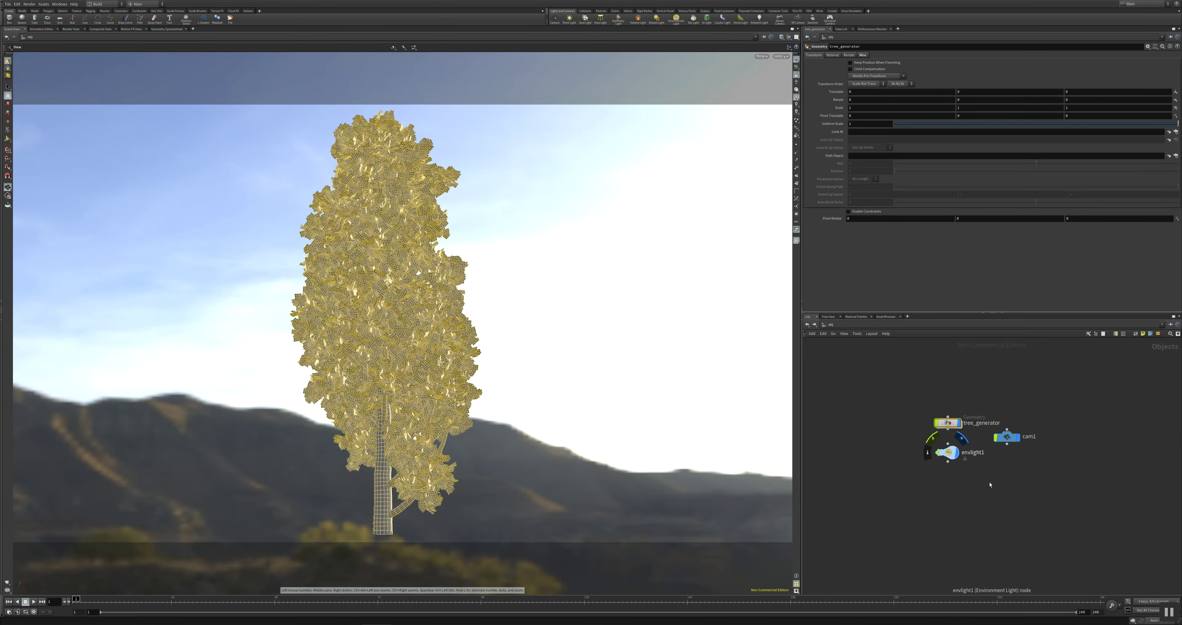
{"action": "left_click", "coordinate": [947, 453]}
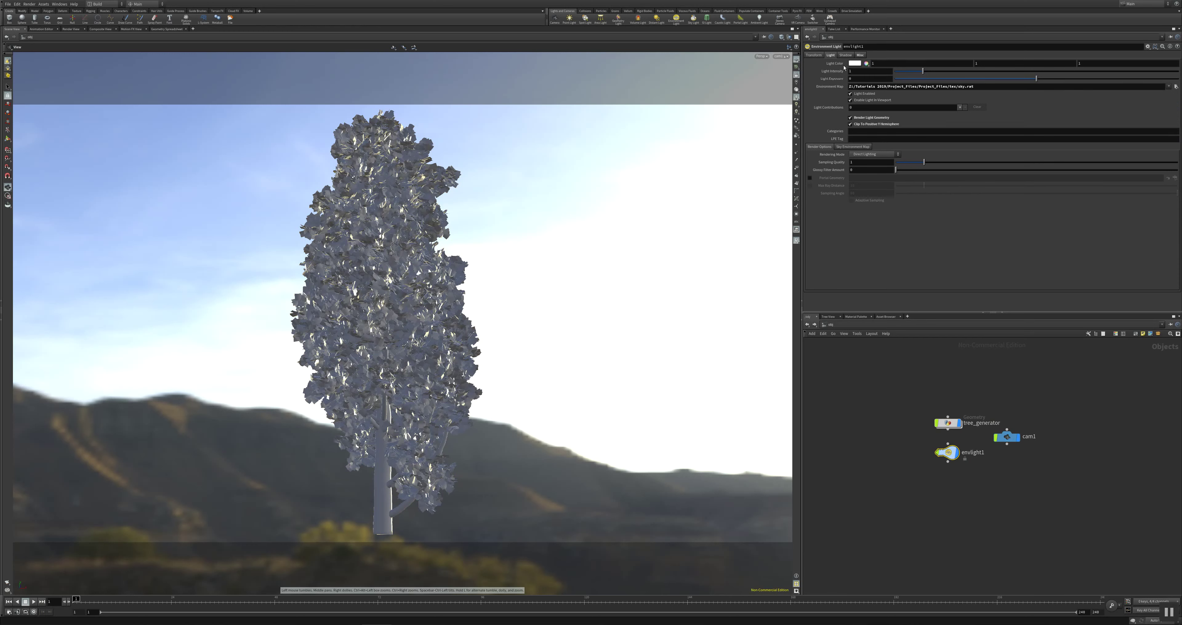
{"action": "left_click", "coordinate": [855, 163]}
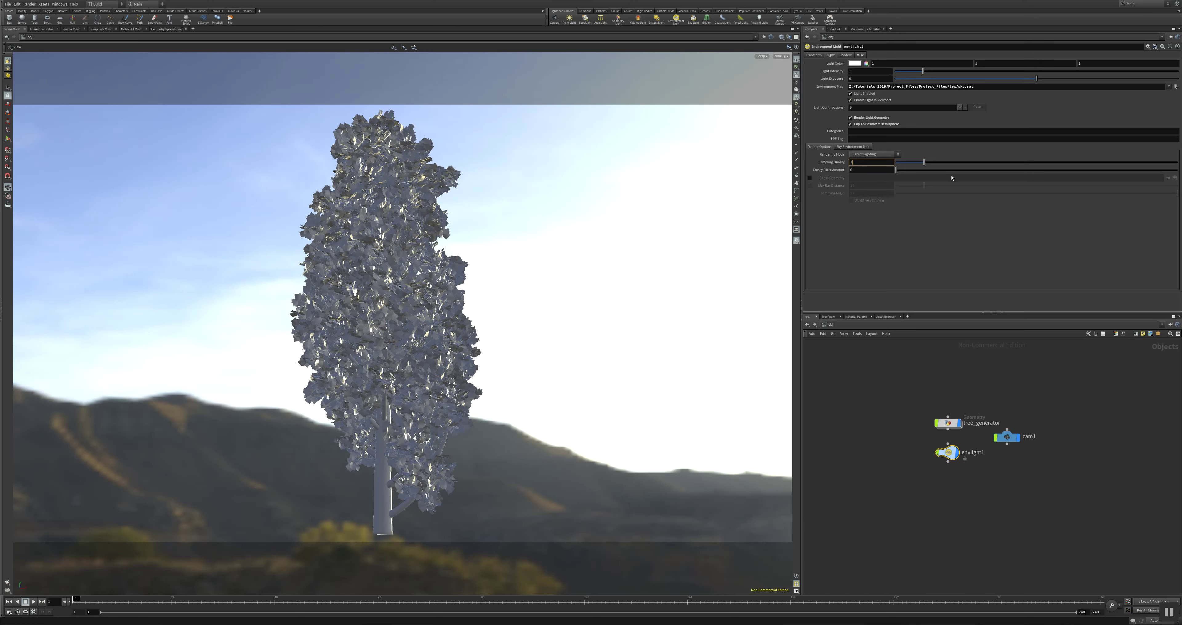
{"action": "type", "text": "5"}
{"action": "key", "text": "Return"}
{"action": "left_click", "coordinate": [694, 19]}
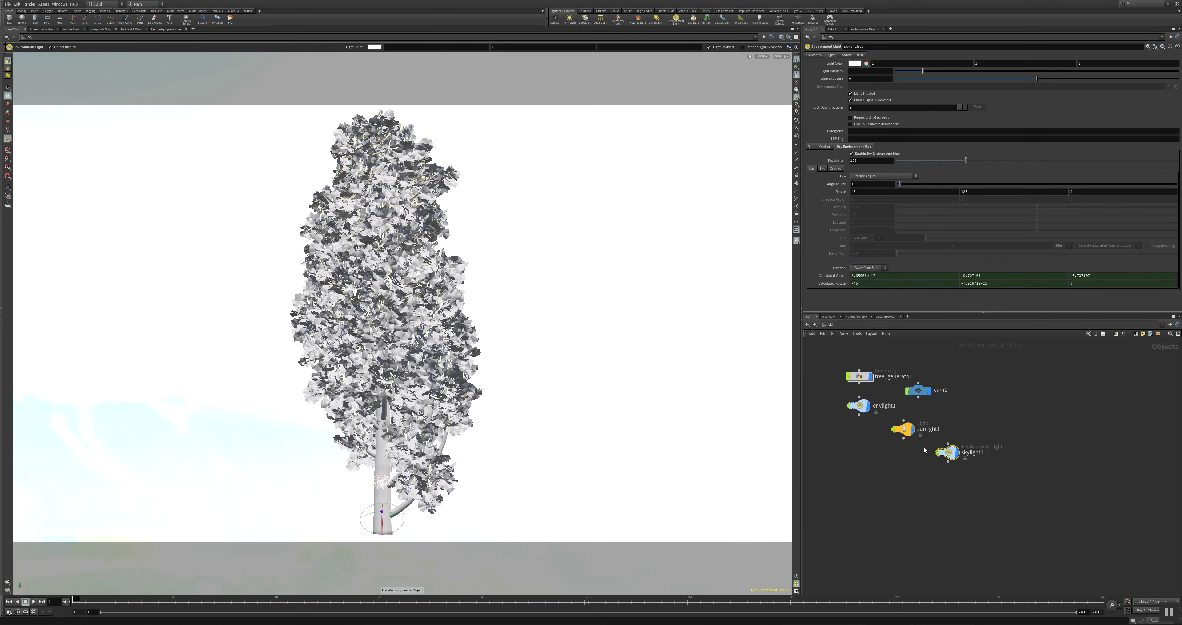
Step: Set skylight1 intensity to 0.14 and sunlight1 intensity to 0.16, then preview the render
{"action": "left_click_drag", "start_coordinate": [902, 76], "coordinate": [899, 74]}
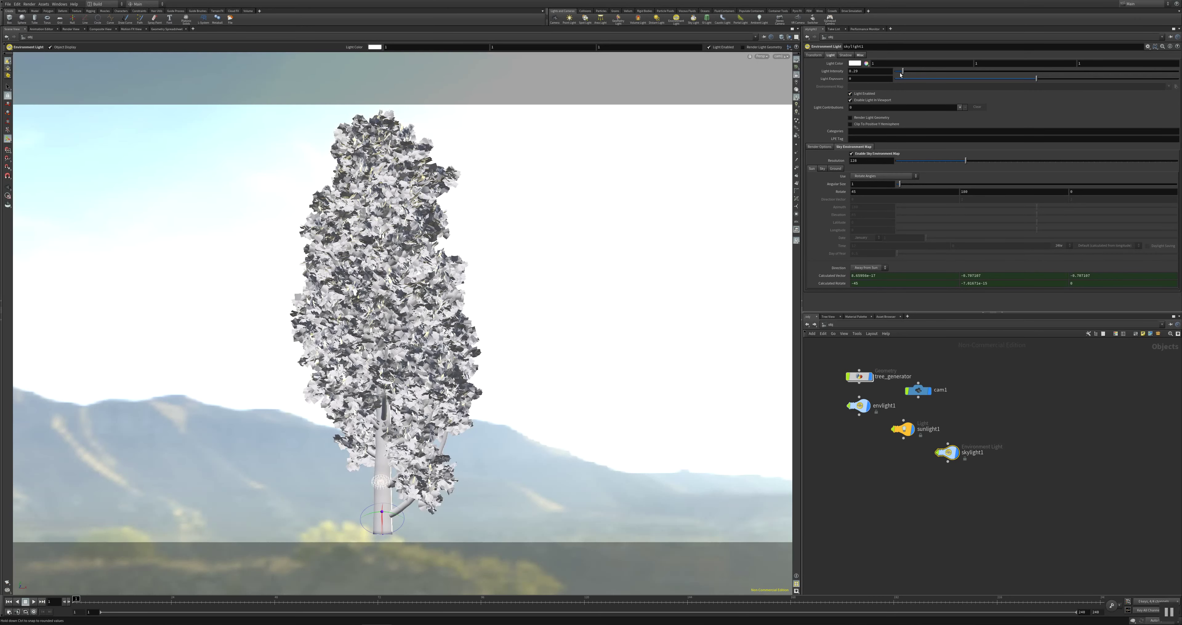
{"action": "left_click", "coordinate": [904, 432]}
{"action": "double_click", "coordinate": [869, 91]}
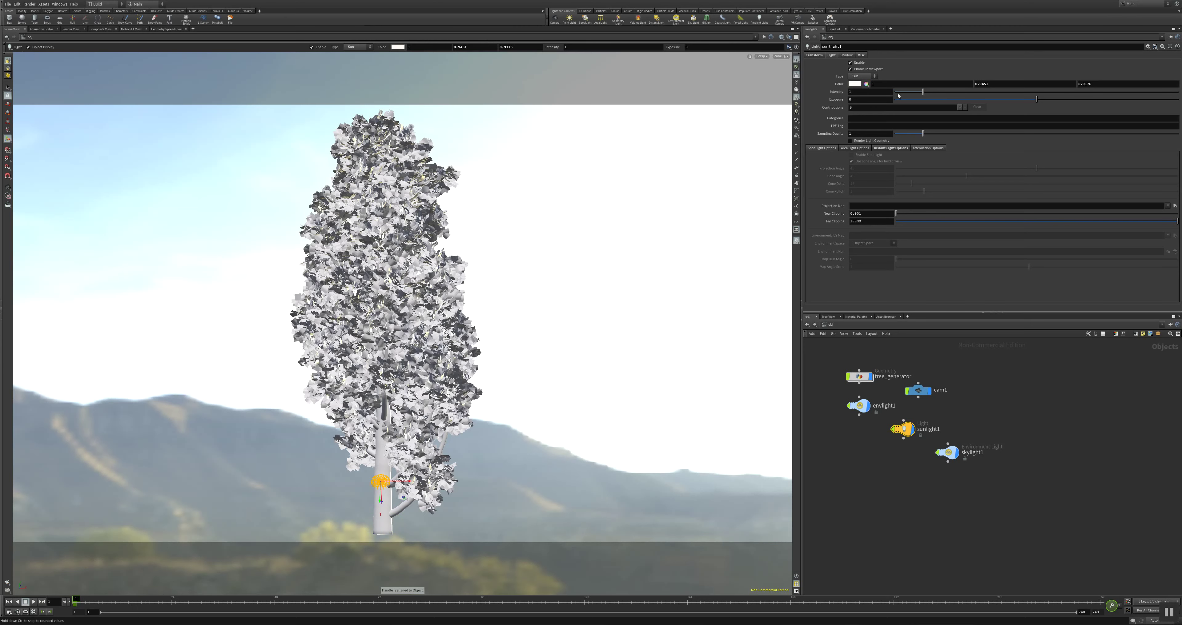
{"action": "type", "text": "0.16"}
{"action": "key", "text": "Return"}
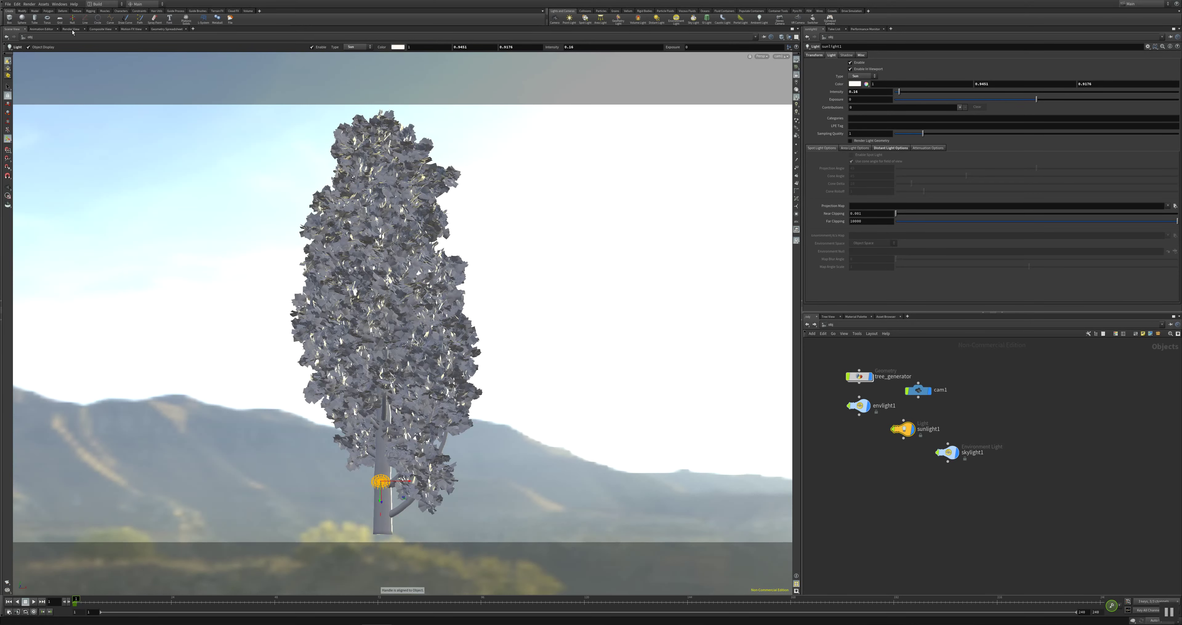
{"action": "left_click", "coordinate": [72, 30]}
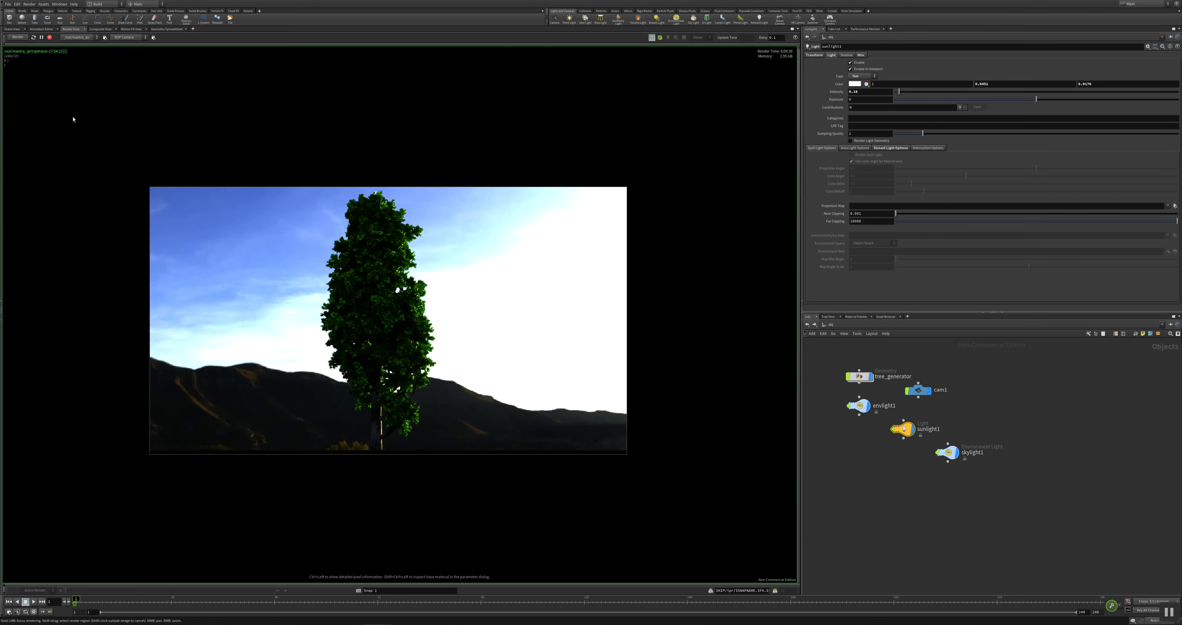
Step: Orbit around the lit tree in the Scene View, then re-render it against the mountains
{"action": "left_click", "coordinate": [12, 30]}
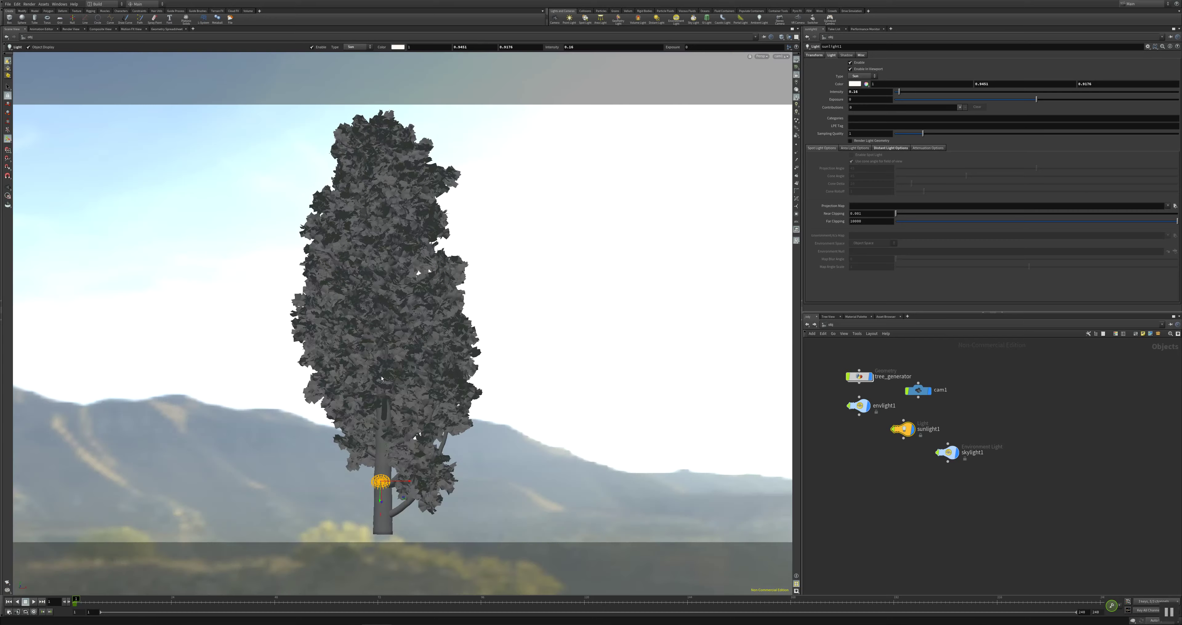
{"action": "key", "text": "Escape"}
{"action": "mouse_move", "coordinate": [461, 375]}
{"action": "left_mouse_down"}
{"action": "mouse_move", "coordinate": [232, 385]}
{"action": "mouse_move", "coordinate": [269, 393]}
{"action": "left_mouse_up"}
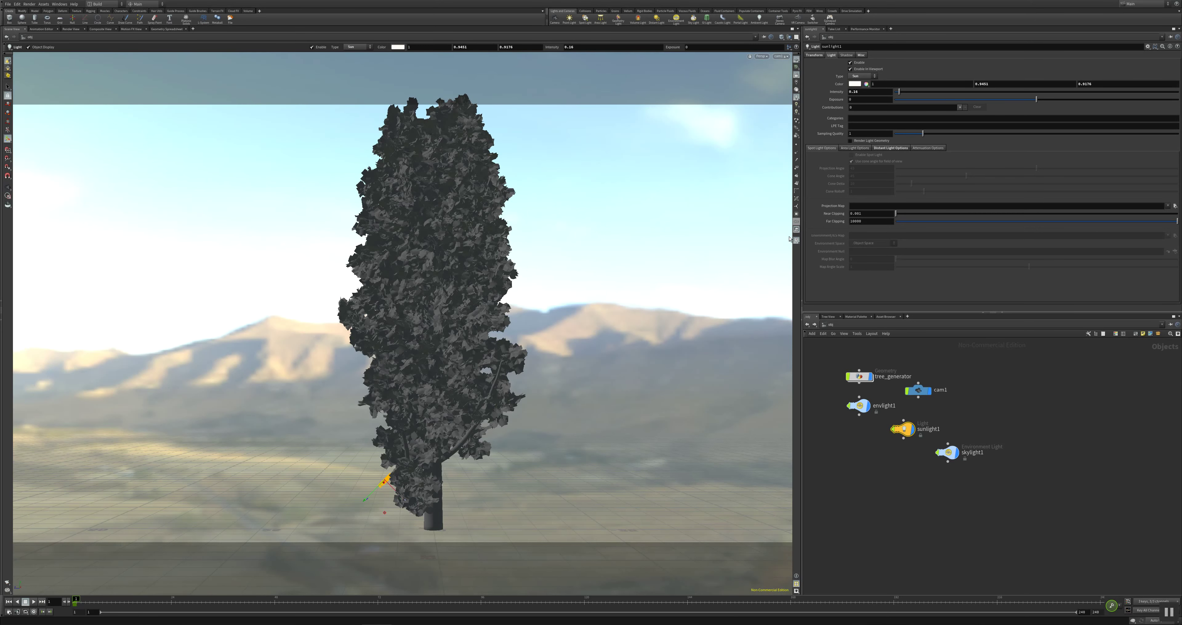
{"action": "mouse_move", "coordinate": [453, 352]}
{"action": "left_mouse_down"}
{"action": "mouse_move", "coordinate": [361, 365]}
{"action": "mouse_move", "coordinate": [377, 358]}
{"action": "mouse_move", "coordinate": [392, 379]}
{"action": "left_mouse_up"}
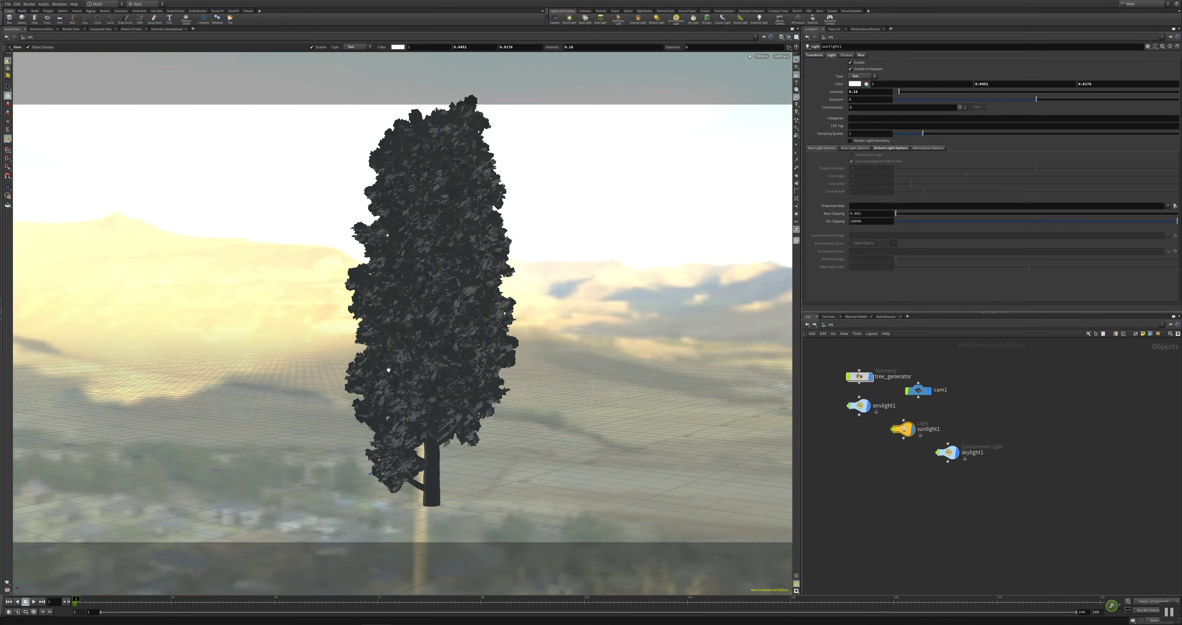
{"action": "key", "text": "Return"}
{"action": "left_click", "coordinate": [71, 29]}
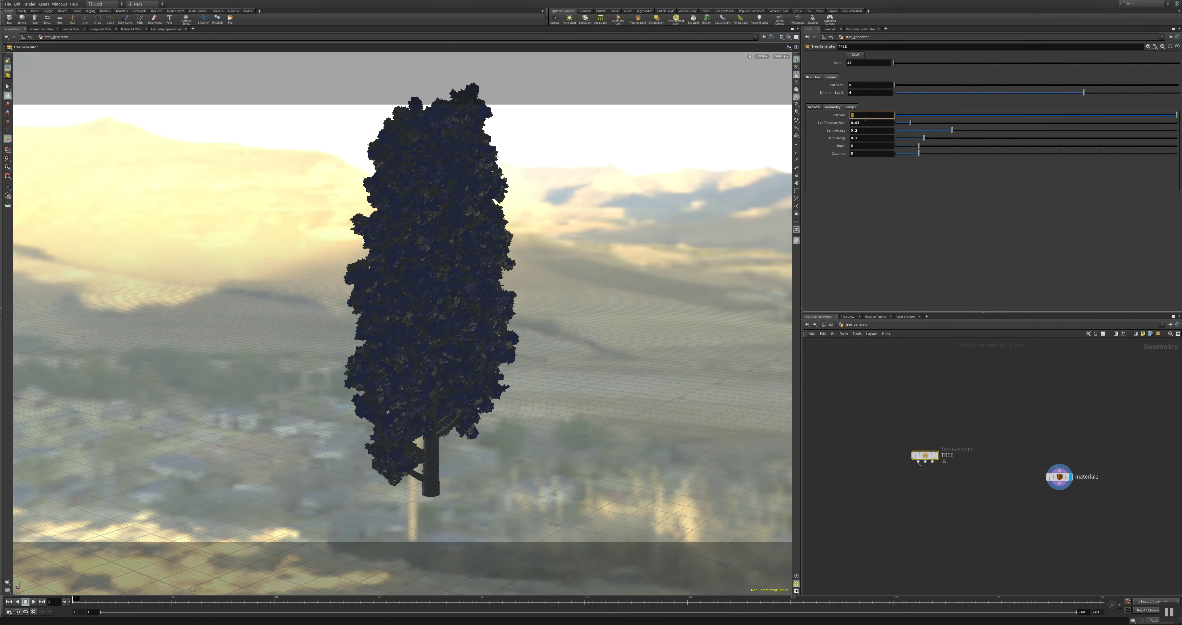
Step: Set the TREE node's Leaf Size to 2 and orbit to review the fuller crown
{"action": "type", "text": "2"}
{"action": "left_click", "coordinate": [865, 123]}
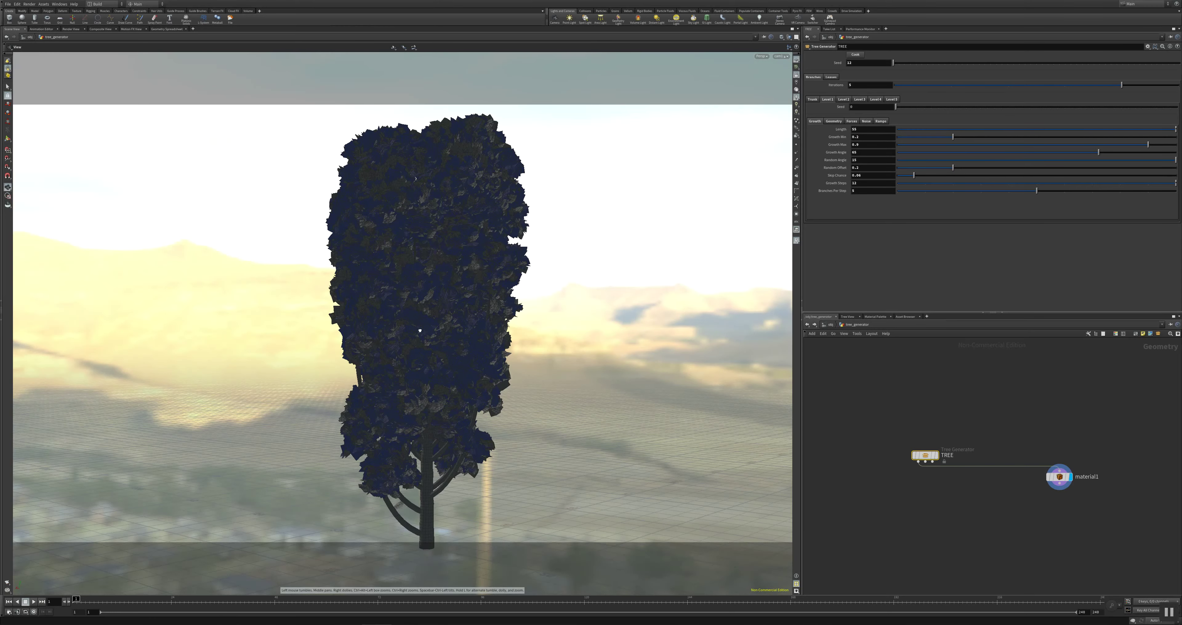
{"action": "mouse_move", "coordinate": [388, 327]}
{"action": "left_mouse_down"}
{"action": "mouse_move", "coordinate": [681, 333]}
{"action": "mouse_move", "coordinate": [377, 326]}
{"action": "mouse_move", "coordinate": [605, 331]}
{"action": "mouse_move", "coordinate": [541, 324]}
{"action": "left_mouse_up"}
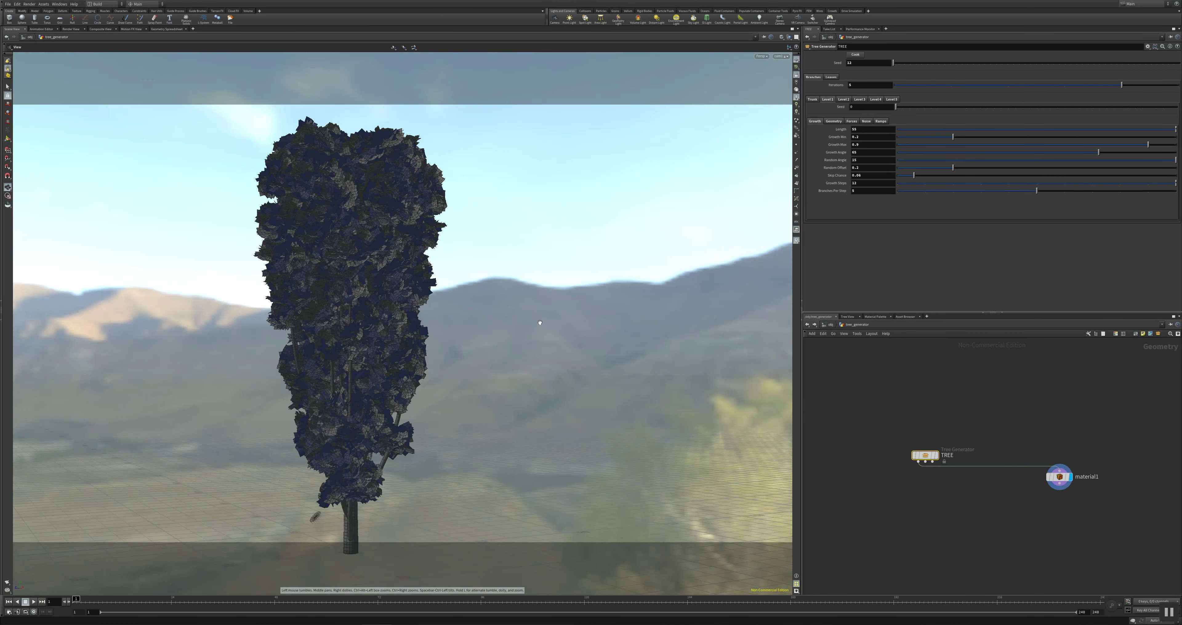
{"action": "key", "text": "Return"}
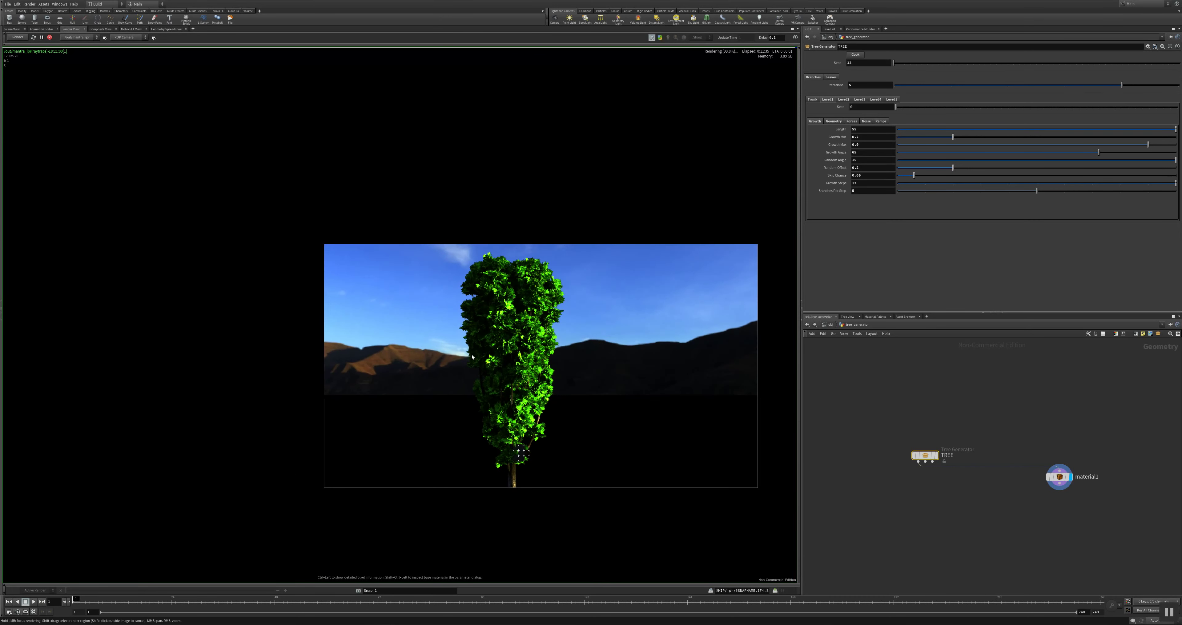
Step: Zoom and pan the finished render to inspect the dense green tree against the mountains
{"action": "scroll", "coordinate": [556, 403], "scroll_direction": "up", "scroll_amount": 1}
{"action": "scroll", "coordinate": [556, 403], "scroll_direction": "down", "scroll_amount": 1}
{"action": "scroll", "coordinate": [556, 403], "scroll_direction": "down", "scroll_amount": 1}
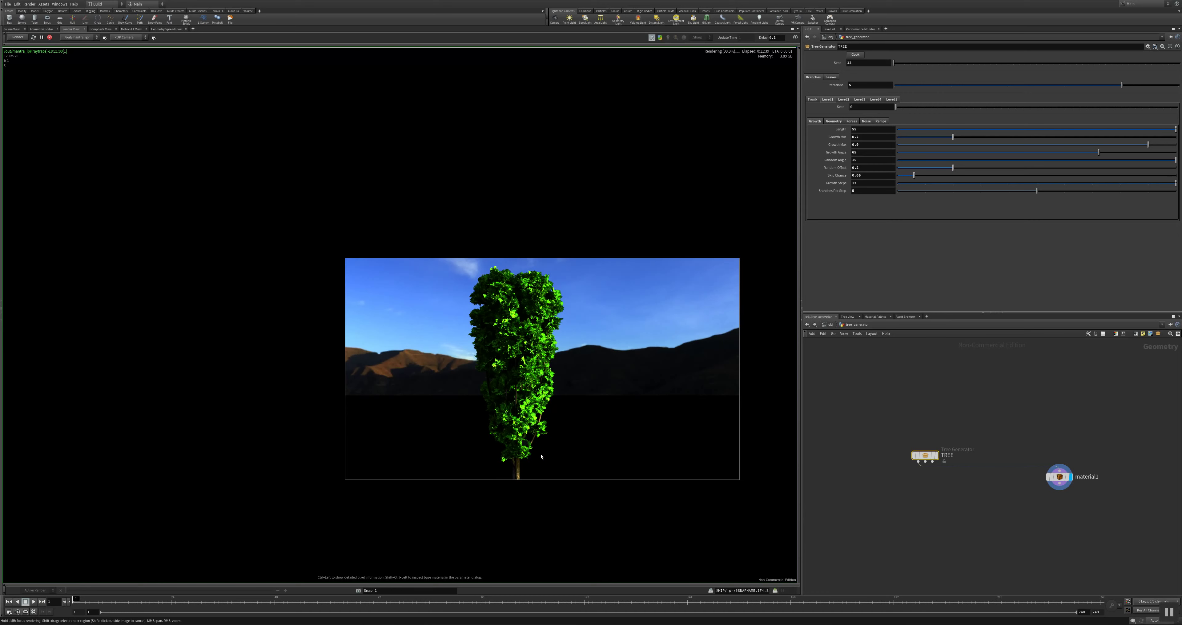
{"action": "scroll", "coordinate": [524, 405], "scroll_direction": "up", "scroll_amount": 1}
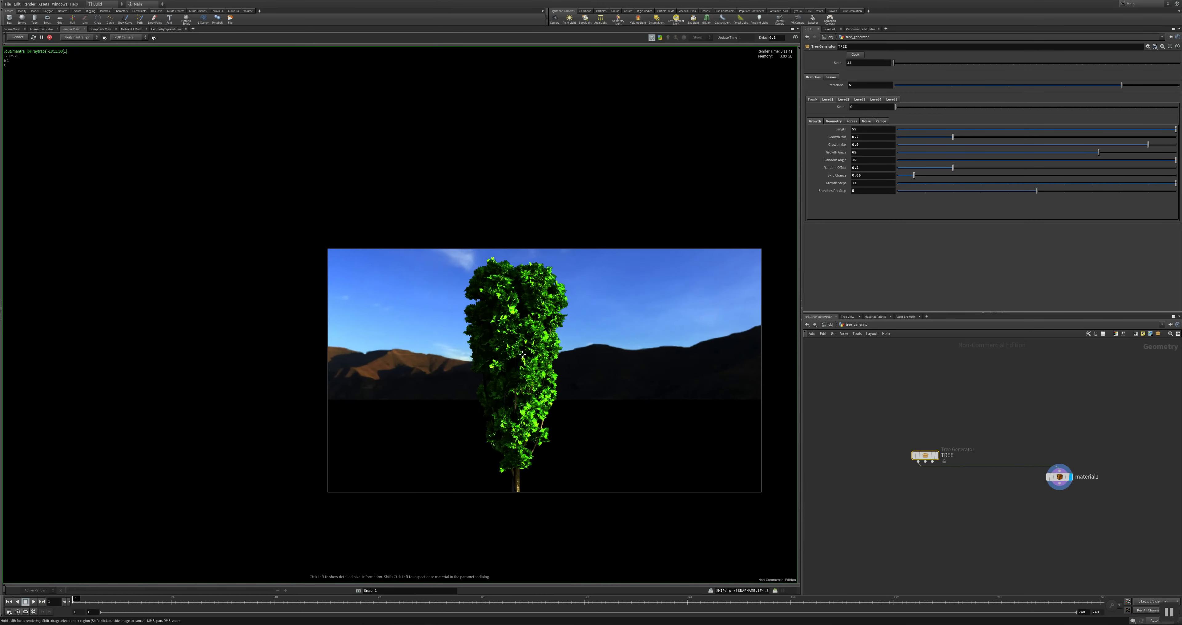
{"action": "middle_click_drag", "start_coordinate": [525, 405], "coordinate": [363, 353]}
{"action": "middle_click_drag", "start_coordinate": [366, 297], "coordinate": [465, 286]}
{"action": "scroll", "coordinate": [496, 332], "scroll_direction": "up", "scroll_amount": 1}
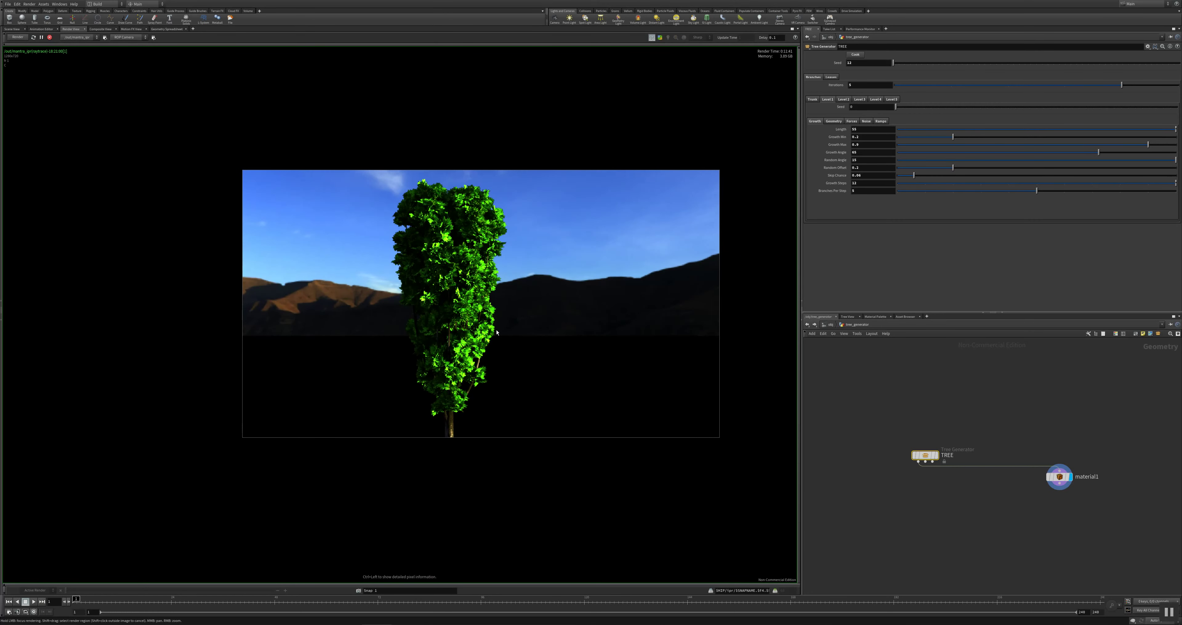